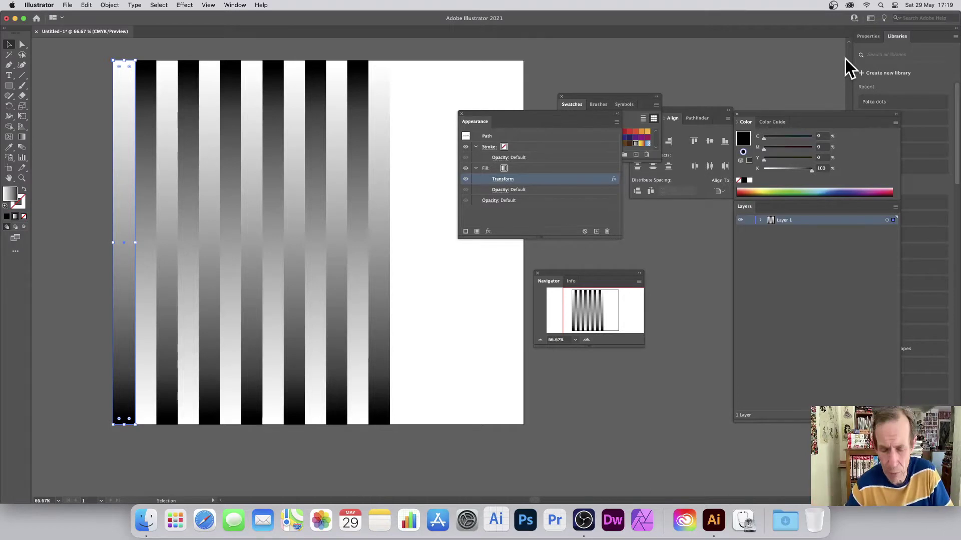
# Step: Undo twice to clear the repeated gradient strips from the artboard
pyautogui.press('super+z')
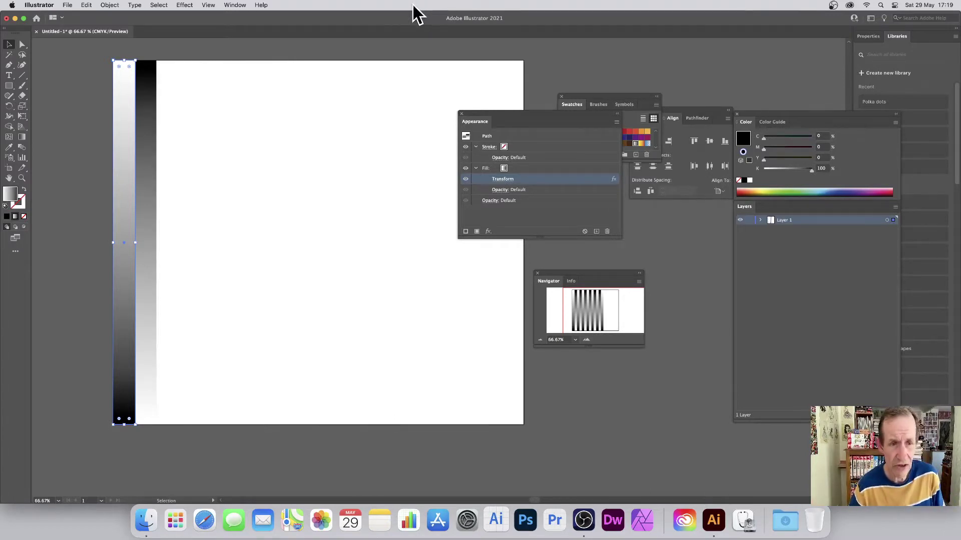
pyautogui.press('super+z')
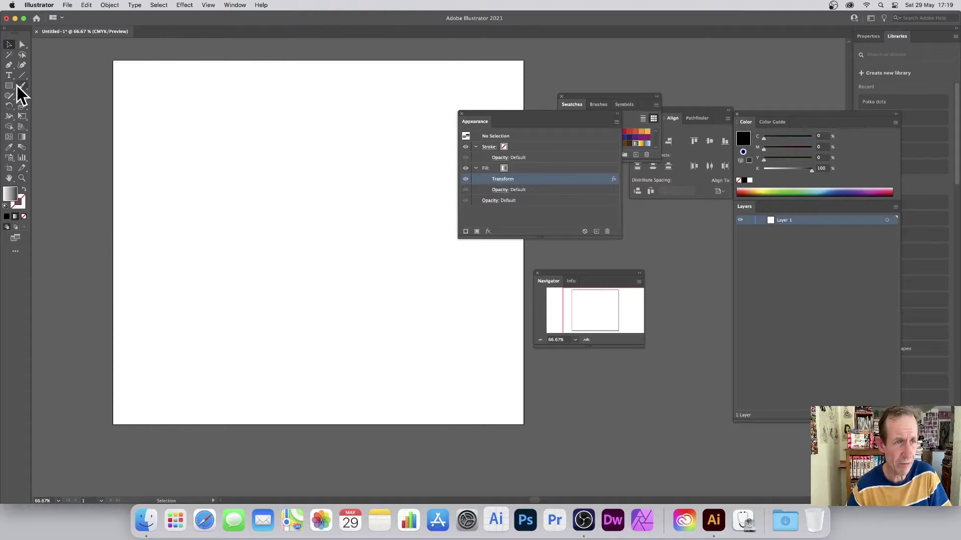
# Step: Draw a tall narrow rectangle down the artboard's left edge and fill it with the grey gradient swatch
pyautogui.click(10, 86)
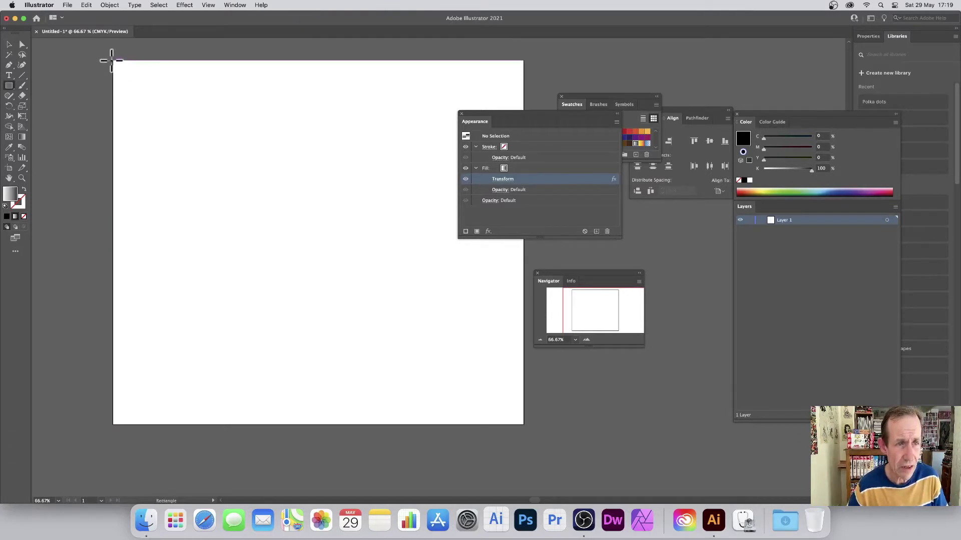
pyautogui.moveTo(112, 60); pyautogui.dragTo(137, 427)
pyautogui.click(625, 97)
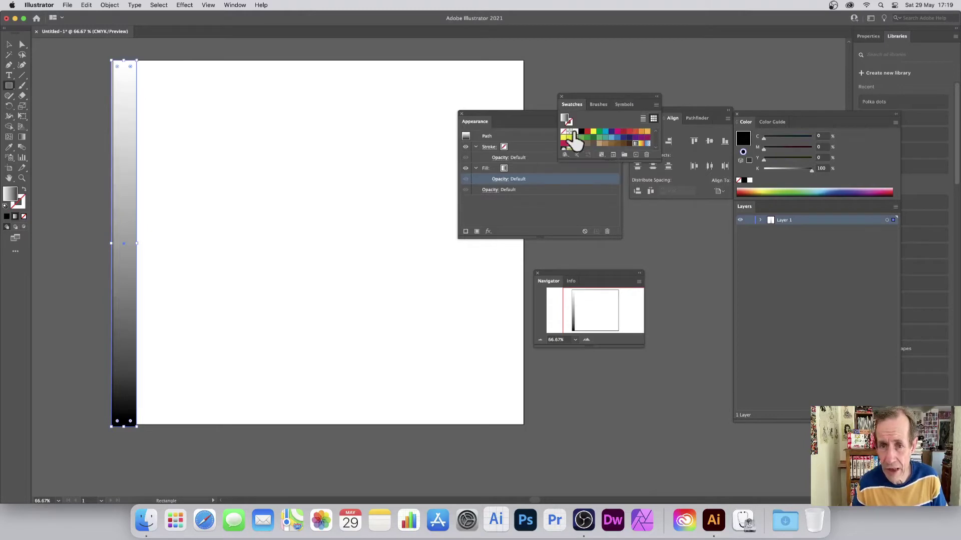
pyautogui.click(582, 133)
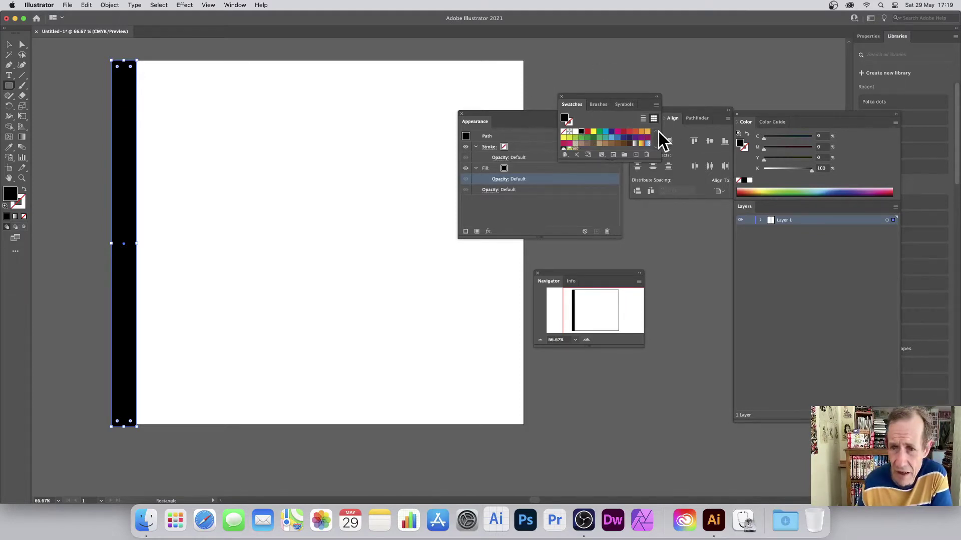
pyautogui.click(235, 6)
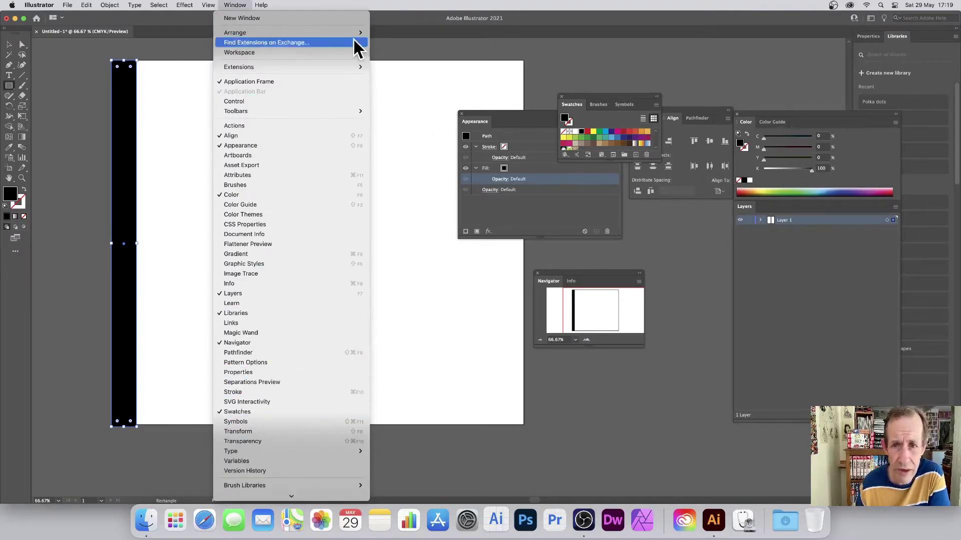
pyautogui.click(633, 144)
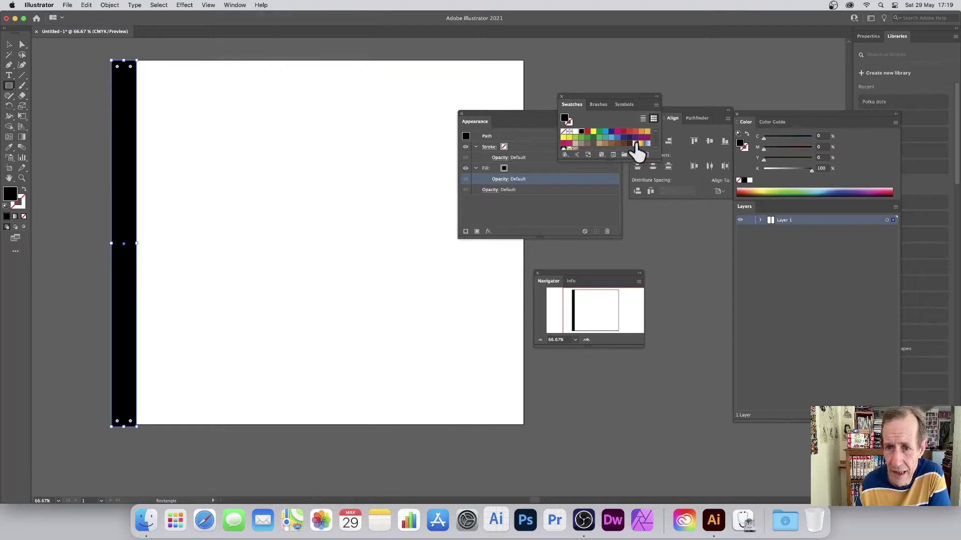
pyautogui.click(634, 144)
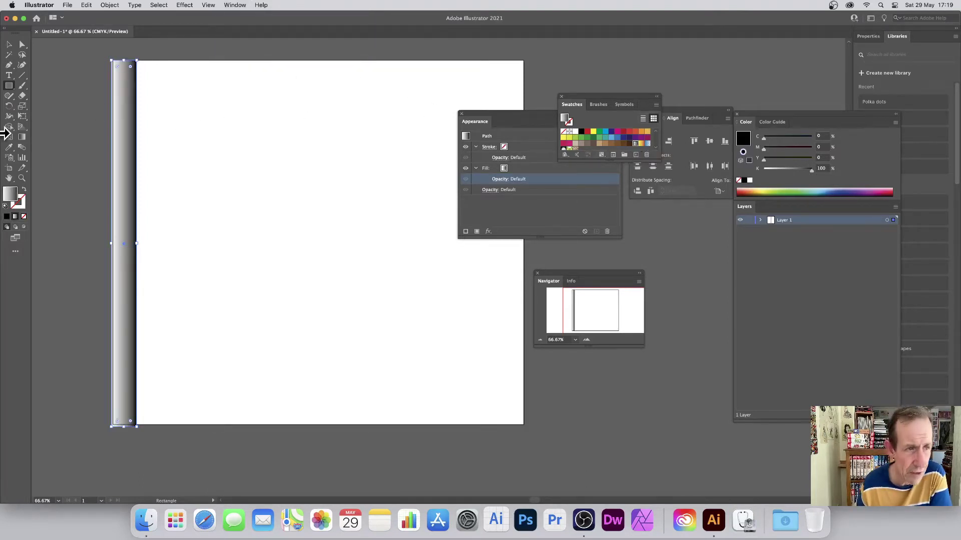
# Step: Run the gradient white at top to black at bottom and nudge the strip into place
pyautogui.click(21, 137)
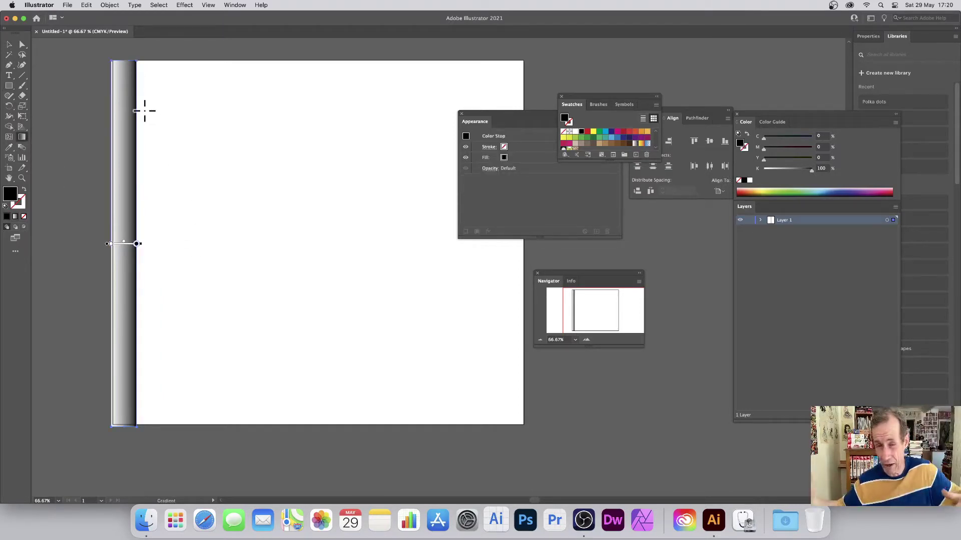
pyautogui.moveTo(121, 65); pyautogui.dragTo(123, 424)
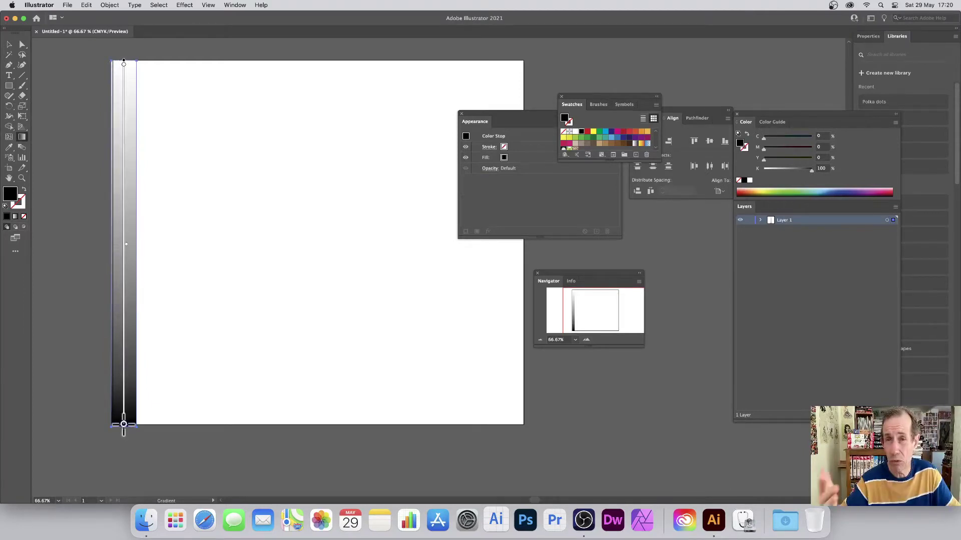
pyautogui.click(8, 46)
pyautogui.moveTo(125, 106); pyautogui.dragTo(126, 98)
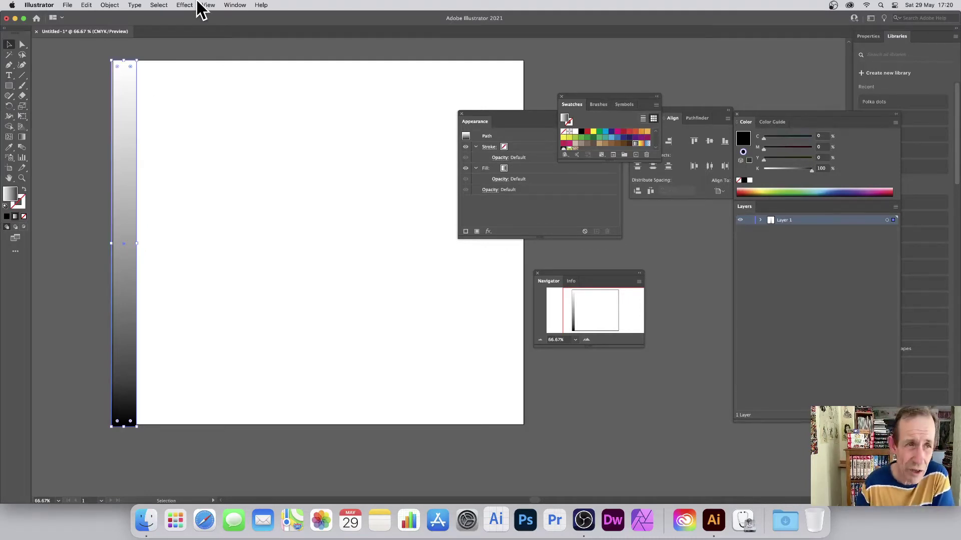
# Step: Check the Object > Repeat options without applying them, then open Effect > Distort & Transform > Transform
pyautogui.click(110, 5)
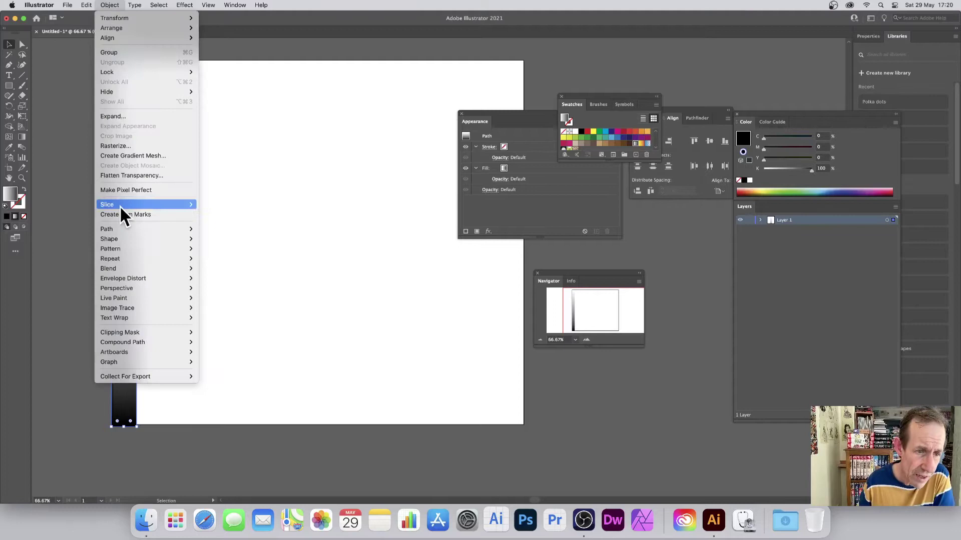
pyautogui.moveTo(125, 258)
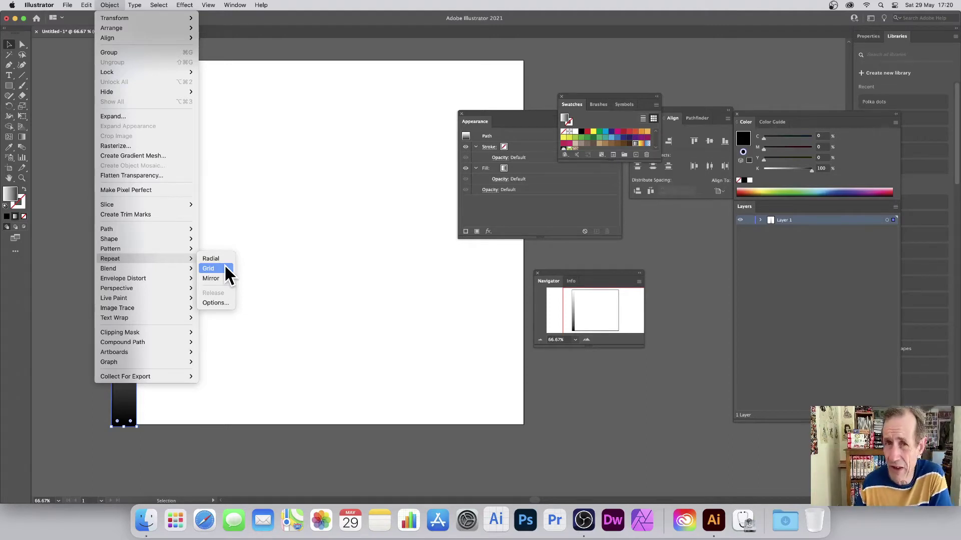
pyautogui.click(430, 15)
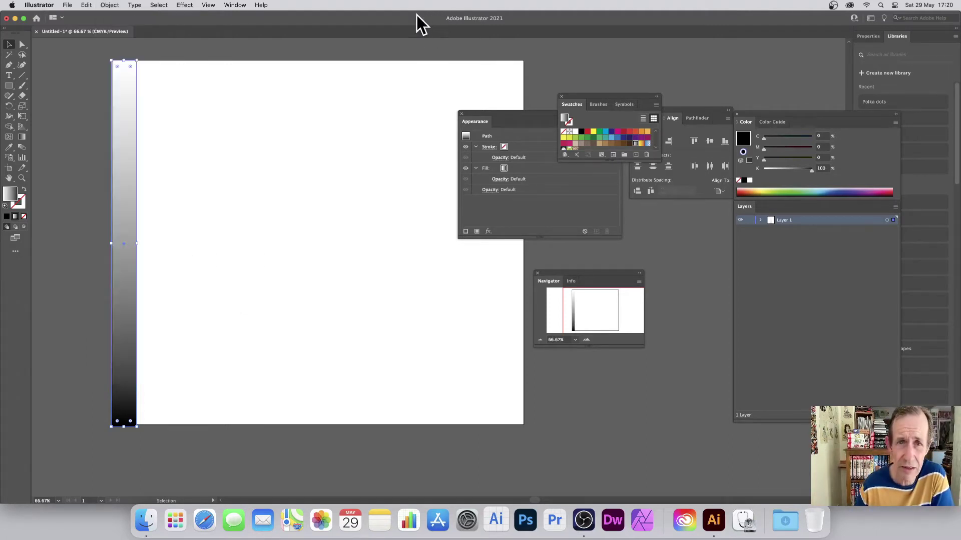
pyautogui.click(185, 6)
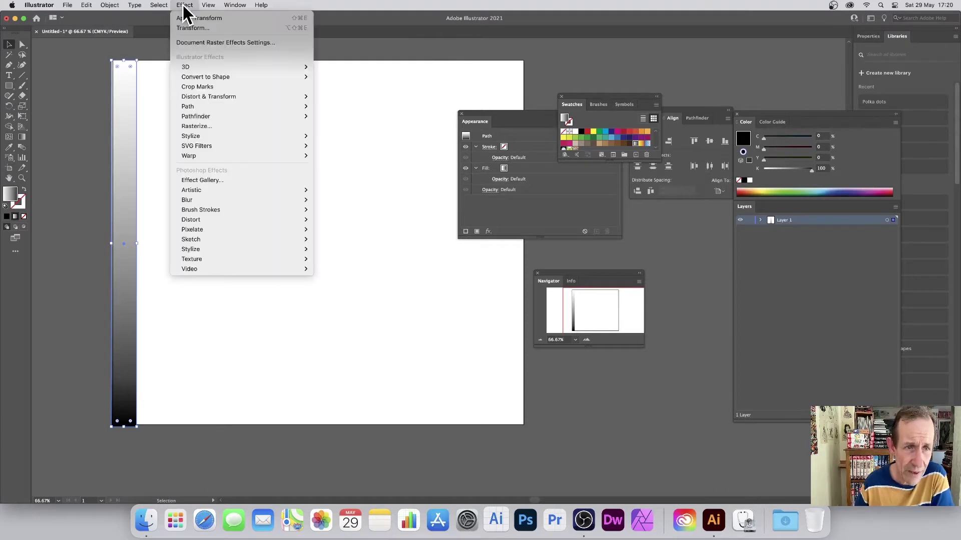
pyautogui.moveTo(202, 97)
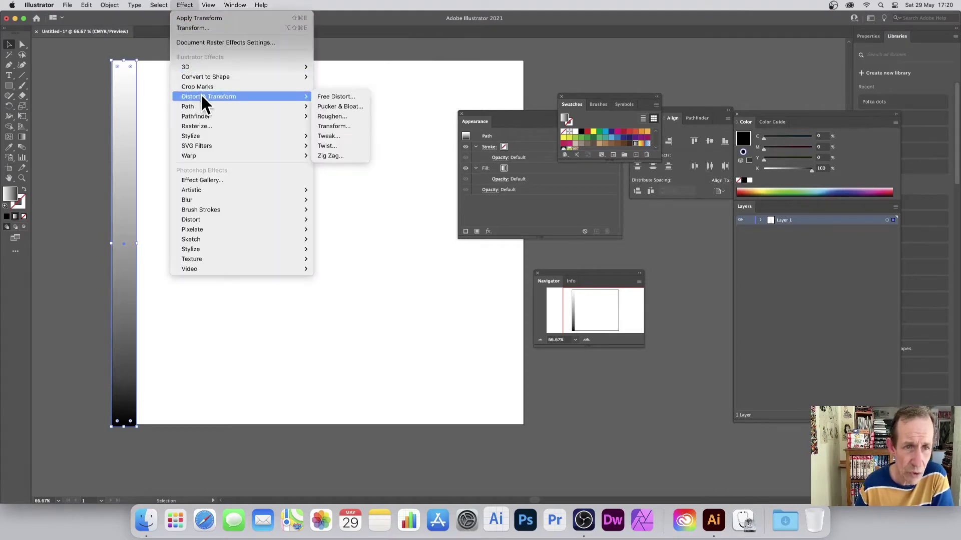
pyautogui.click(347, 125)
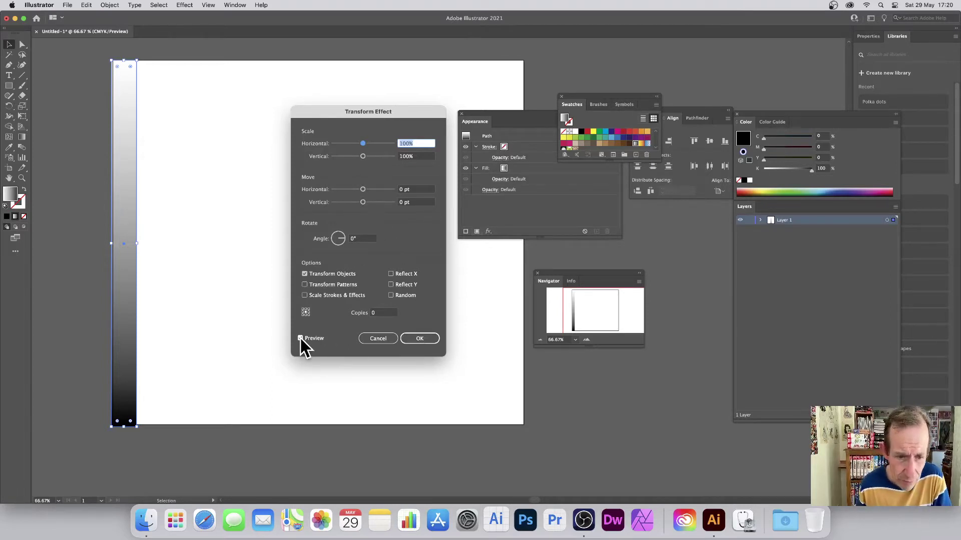
# Step: Set the Transform effect to Move Horizontal 56 pt, Reflect Y and 16 copies
pyautogui.moveTo(364, 189)
pyautogui.mouseDown()
pyautogui.moveTo(377, 190)
pyautogui.moveTo(365, 189)
pyautogui.mouseUp()
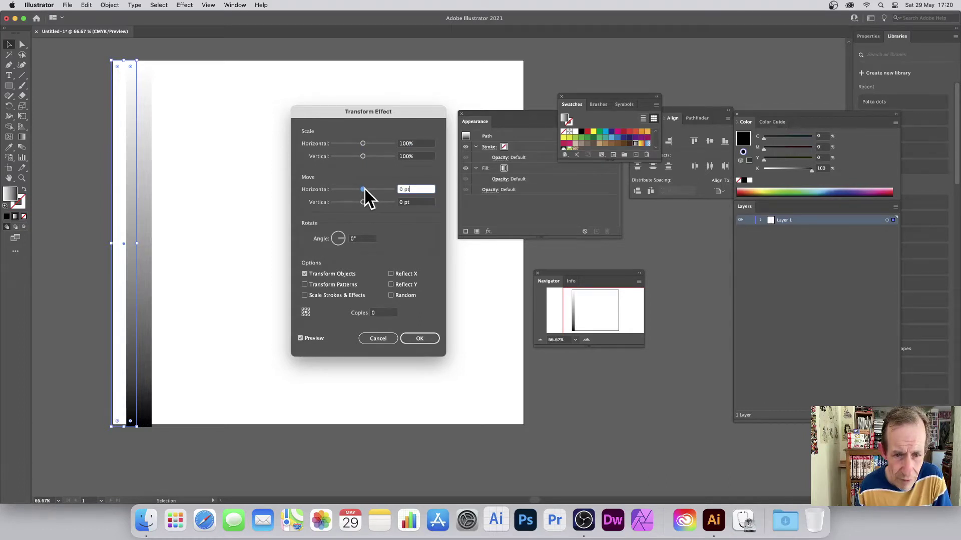
pyautogui.click(376, 311)
pyautogui.write('1')
pyautogui.press('Tab')
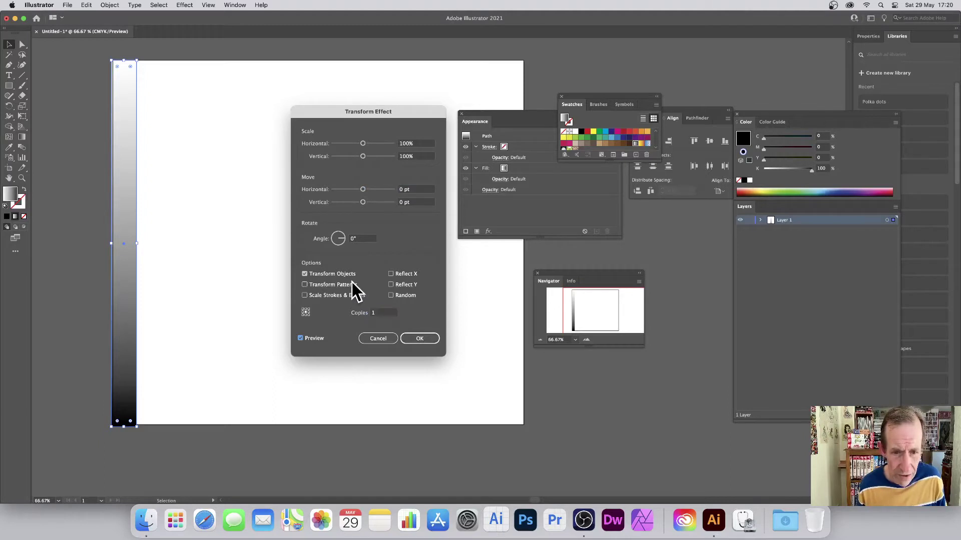
pyautogui.moveTo(365, 190); pyautogui.dragTo(382, 189)
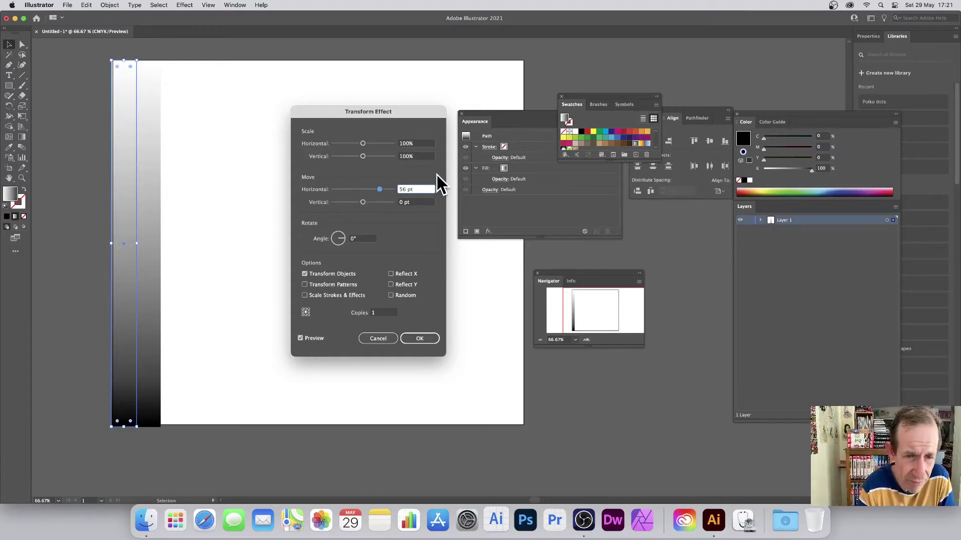
pyautogui.click(391, 285)
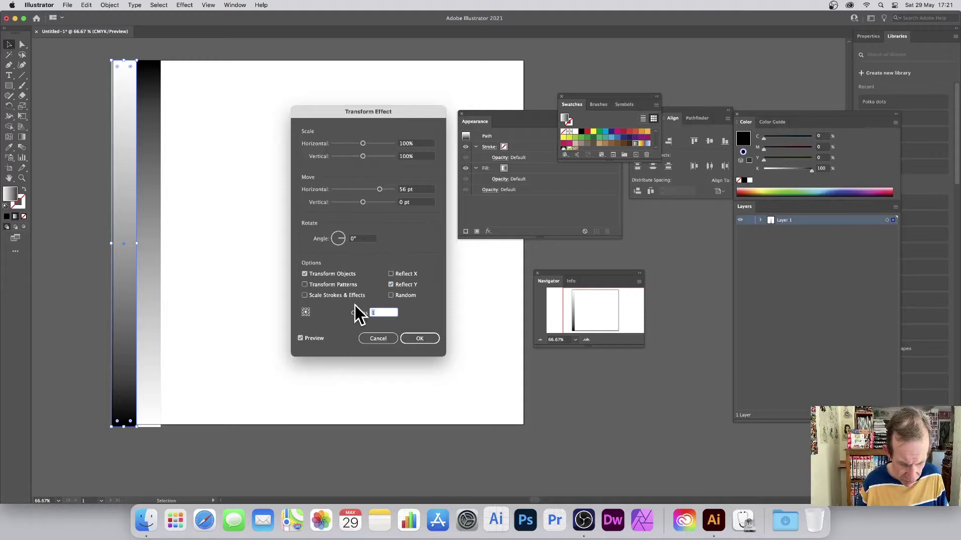
pyautogui.write('12')
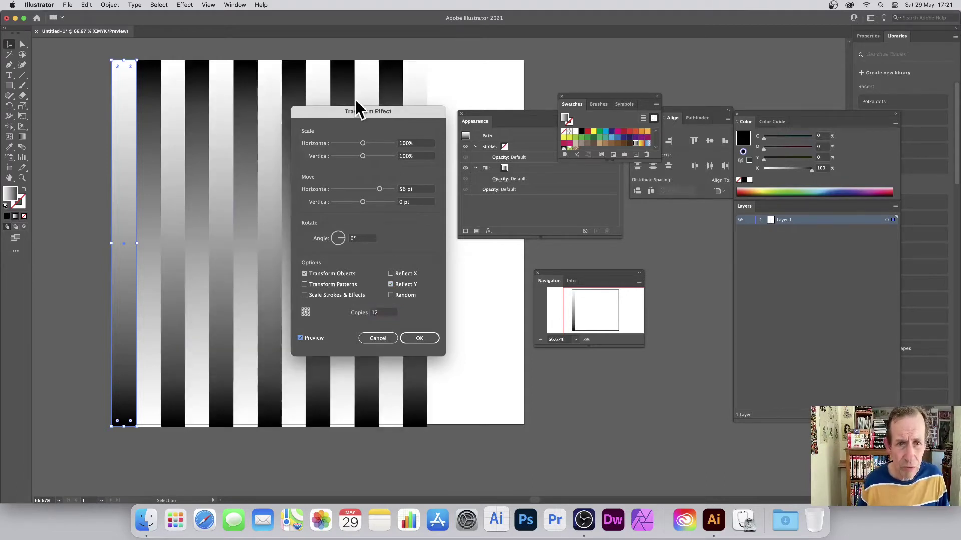
pyautogui.moveTo(355, 98); pyautogui.dragTo(496, 93)
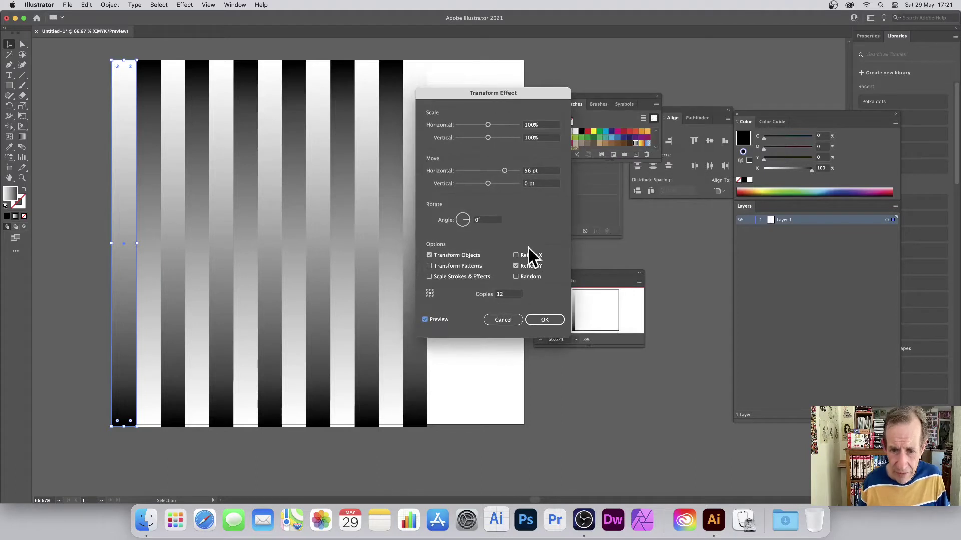
pyautogui.doubleClick(508, 294)
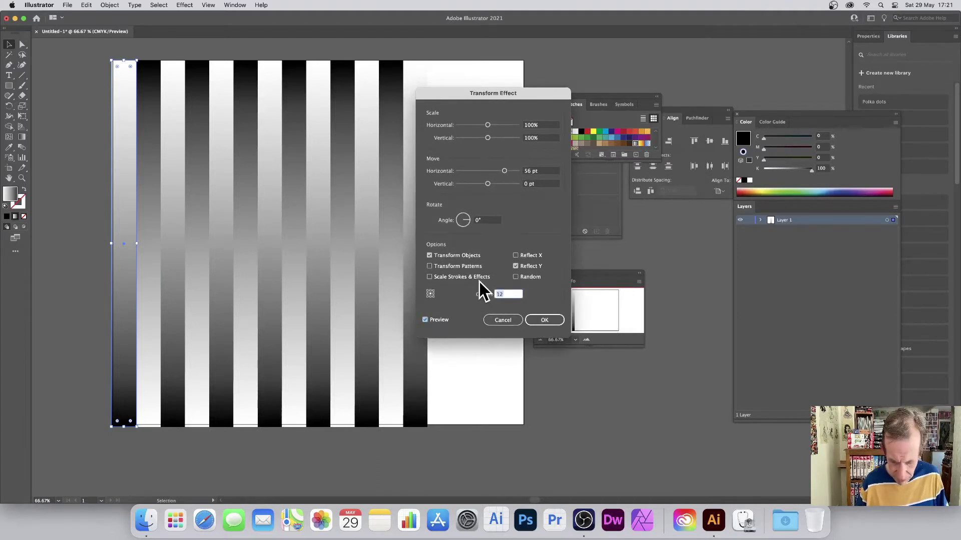
pyautogui.write('16')
pyautogui.press('Tab')
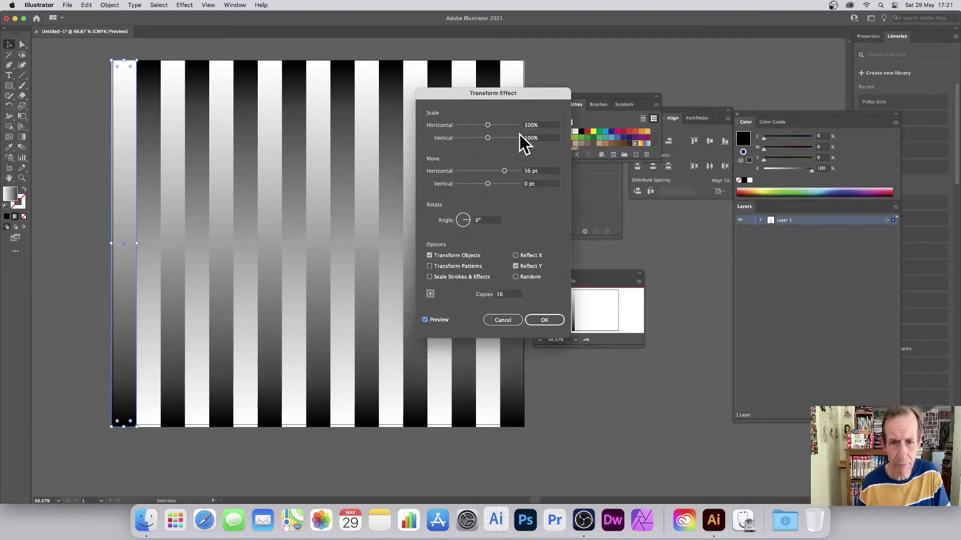
# Step: Apply the Transform effect and squash the striped strip into a short band at the artboard's top
pyautogui.click(545, 320)
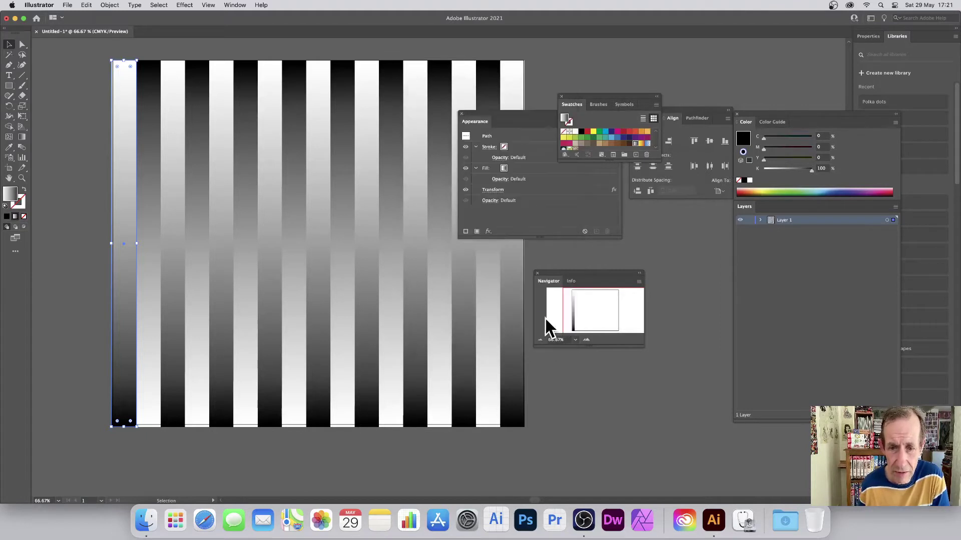
pyautogui.moveTo(479, 107); pyautogui.dragTo(431, 112)
pyautogui.click(500, 119)
pyautogui.moveTo(514, 116); pyautogui.dragTo(665, 163)
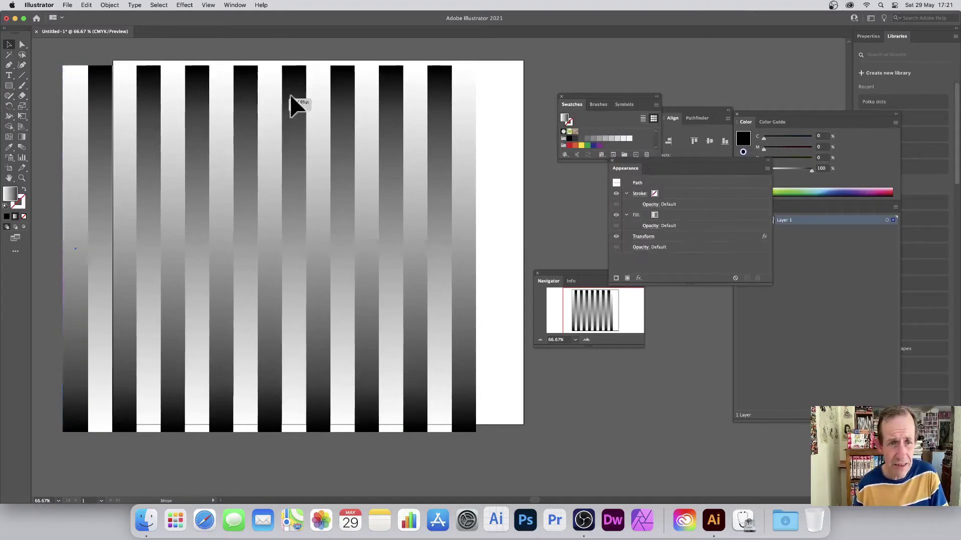
pyautogui.moveTo(291, 101); pyautogui.dragTo(320, 96)
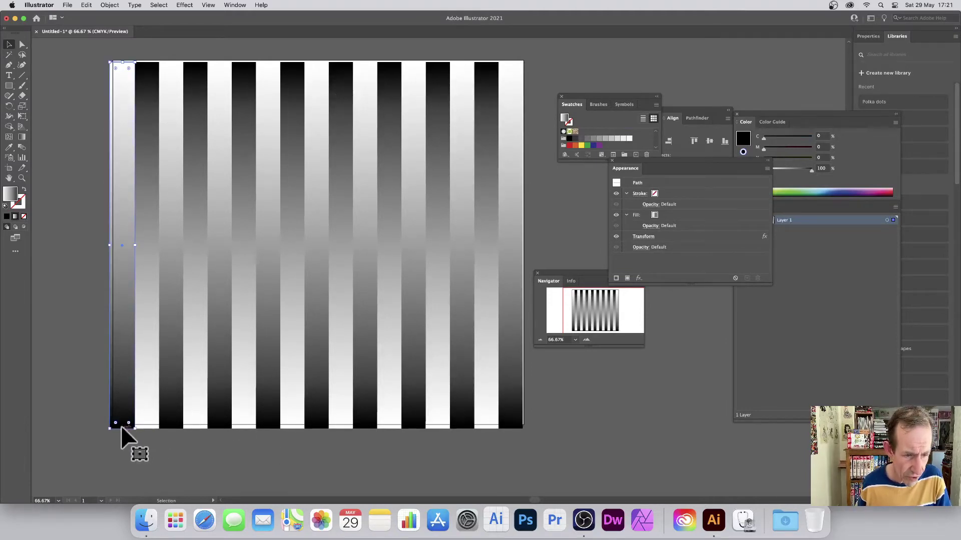
pyautogui.moveTo(130, 429); pyautogui.dragTo(114, 107)
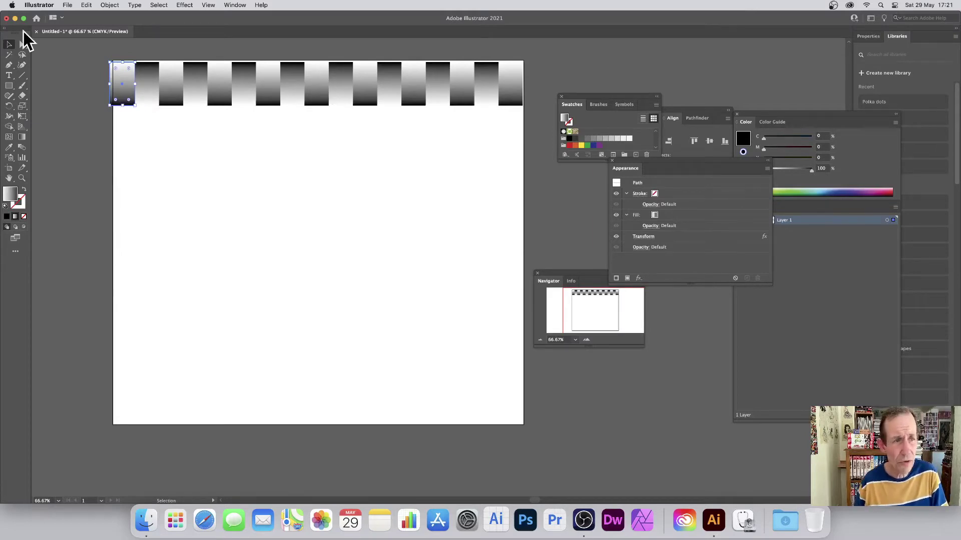
pyautogui.moveTo(168, 85); pyautogui.dragTo(171, 82)
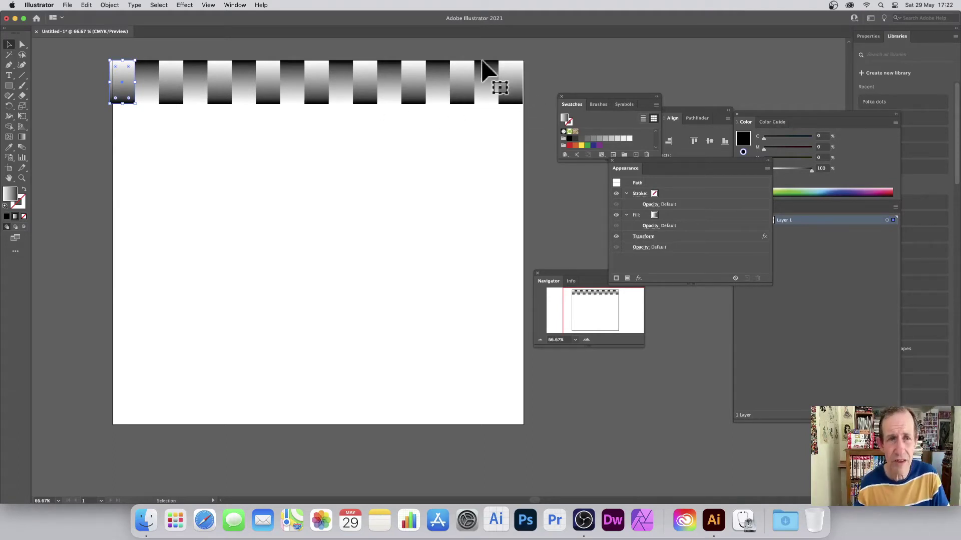
# Step: Add a second Transform effect to the rectangle using Apply New Effect
pyautogui.click(183, 5)
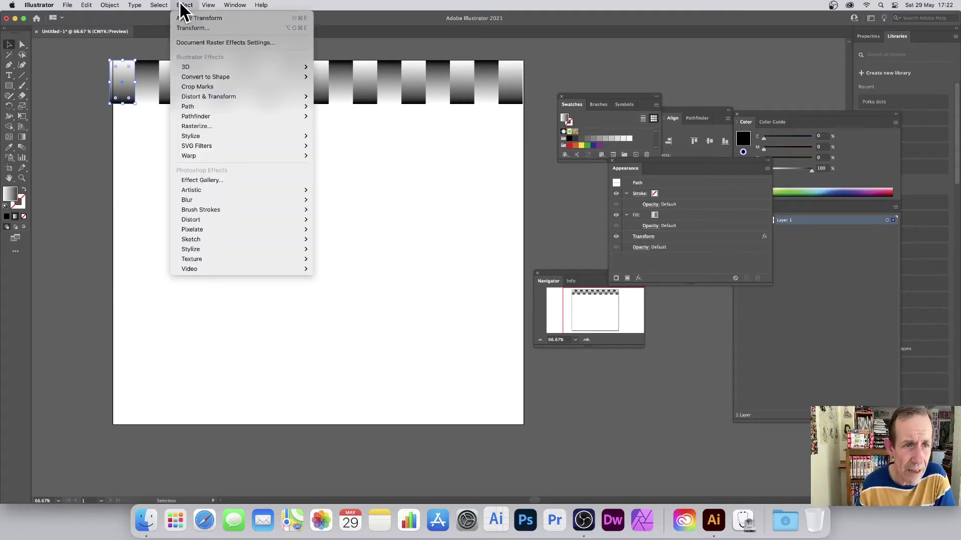
pyautogui.moveTo(210, 99)
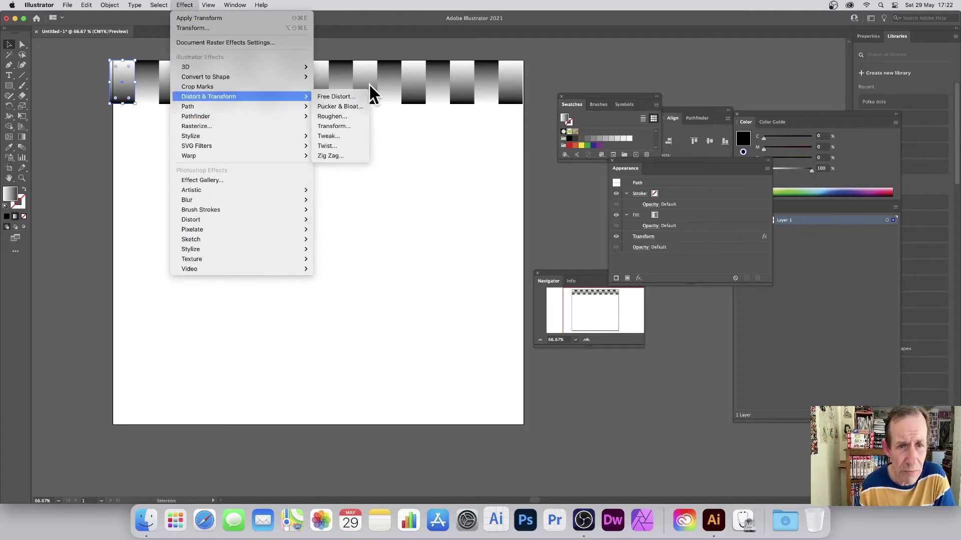
pyautogui.click(337, 126)
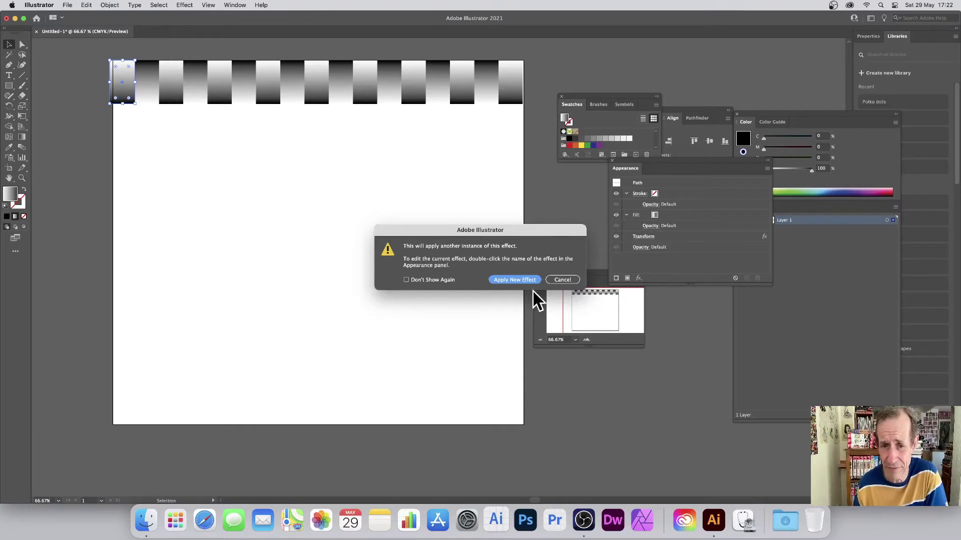
pyautogui.click(502, 279)
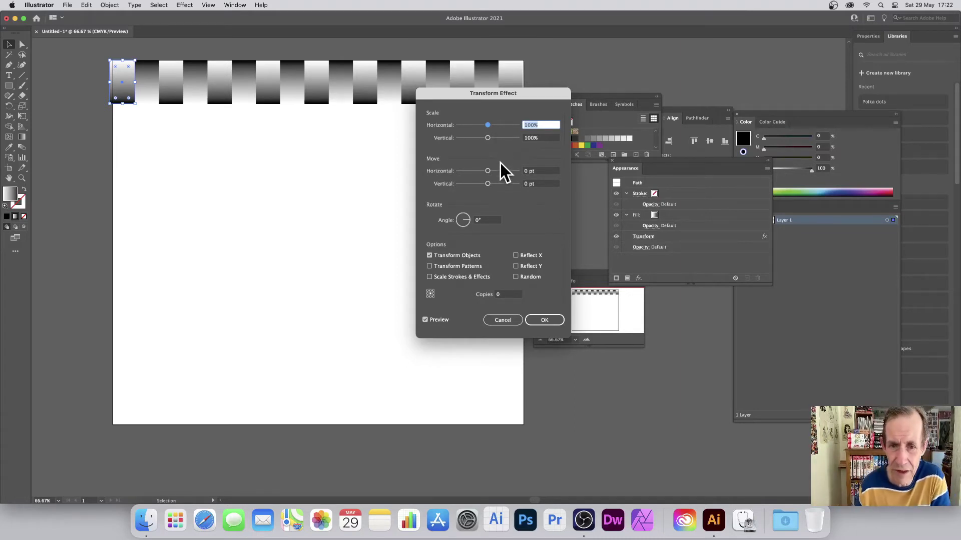
# Step: Set 12 copies with a 73 pt vertical move, leave reflection off, and apply
pyautogui.click(504, 294)
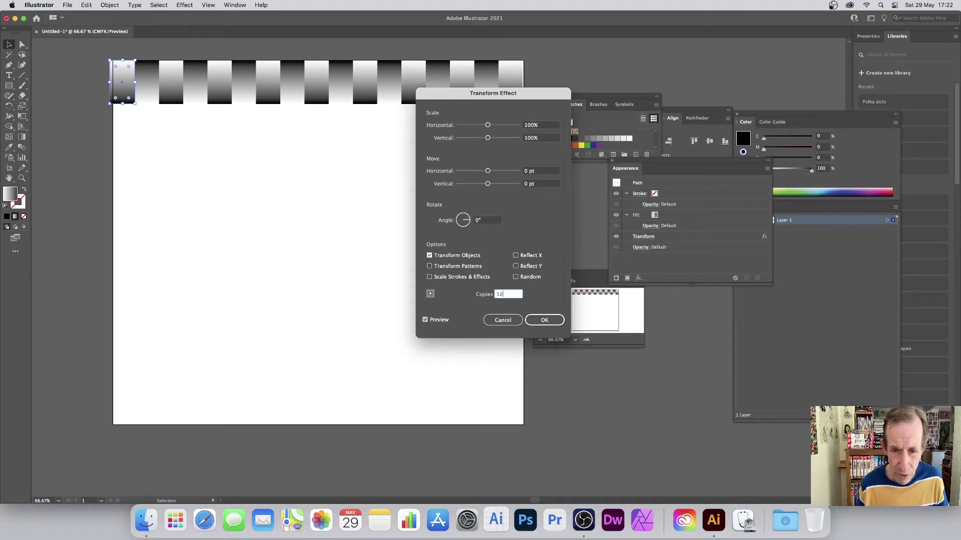
pyautogui.press('Tab')
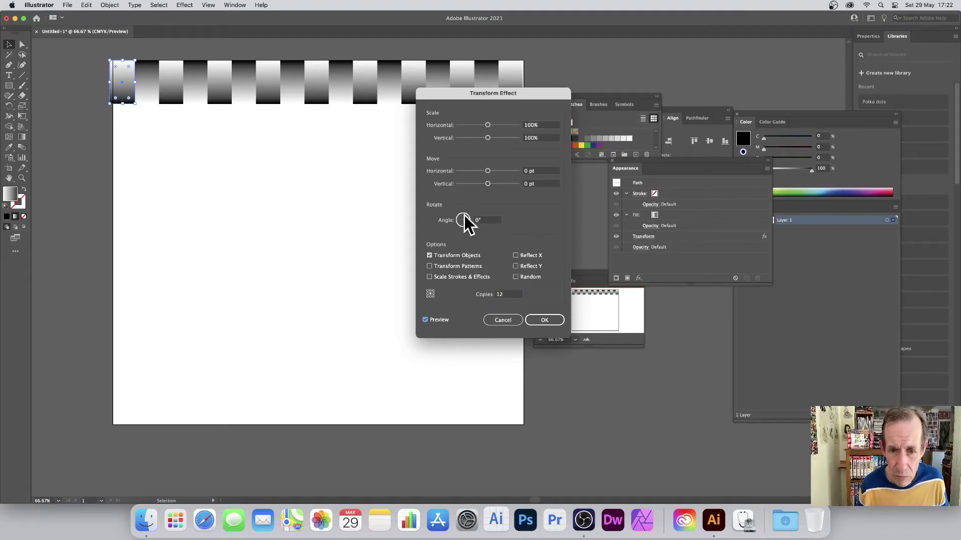
pyautogui.moveTo(491, 184); pyautogui.dragTo(509, 184)
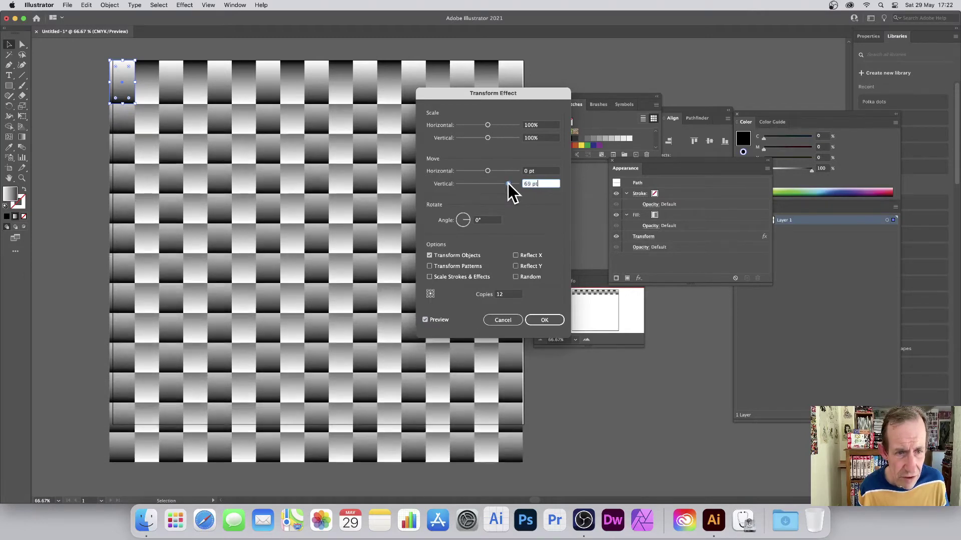
pyautogui.write('72 pt')
pyautogui.press('Up')
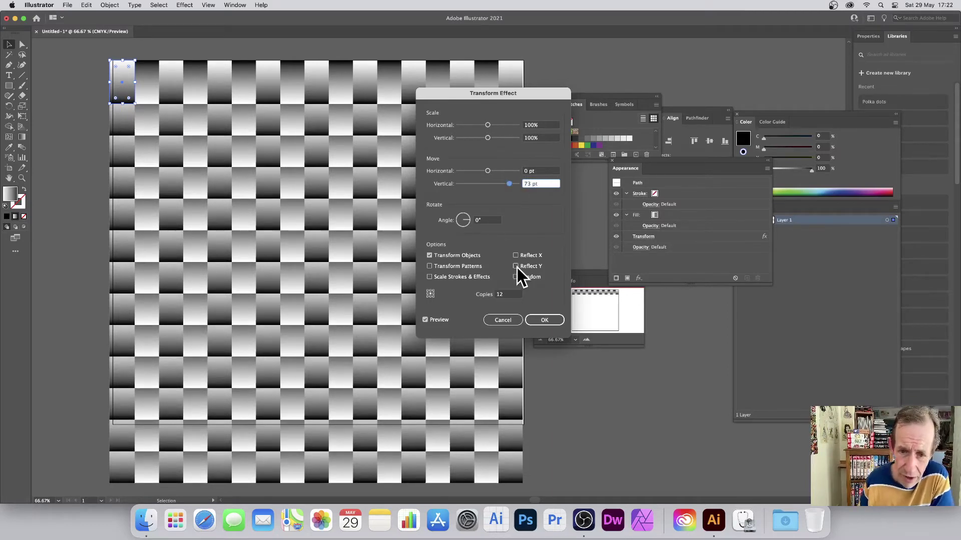
pyautogui.press('Tab')
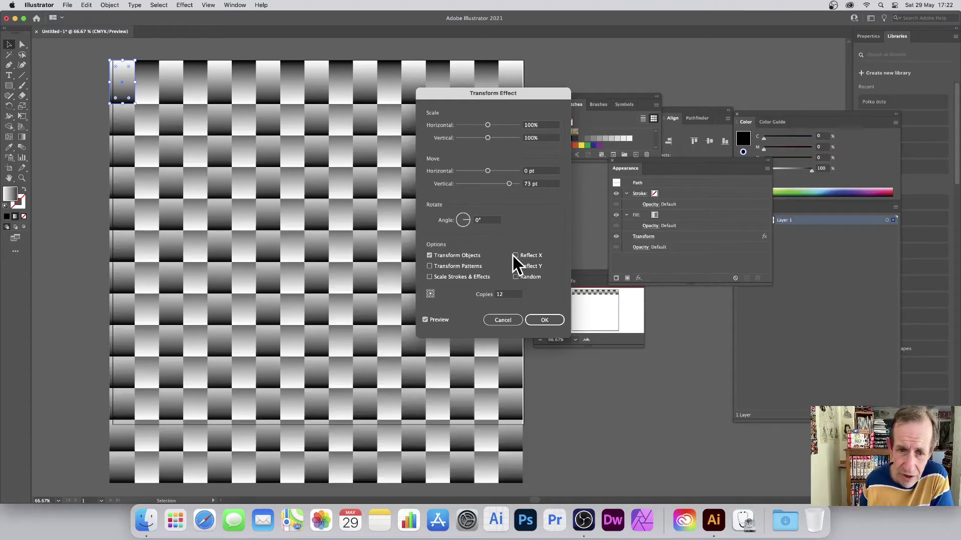
pyautogui.click(516, 256)
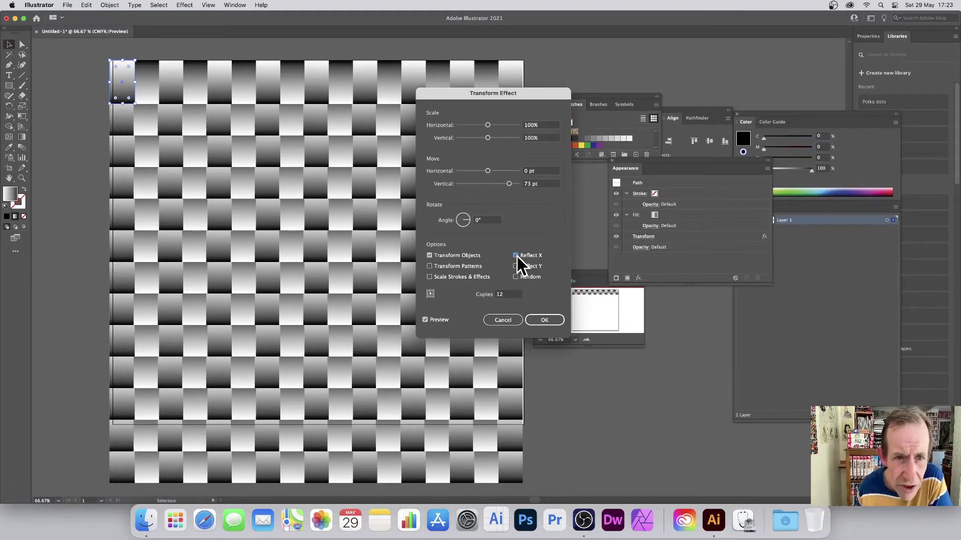
pyautogui.click(516, 257)
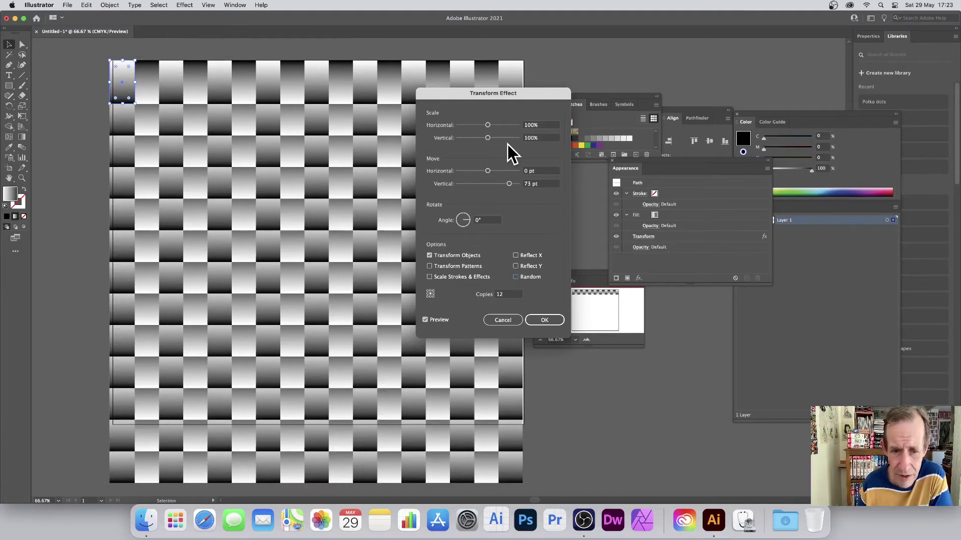
pyautogui.click(545, 321)
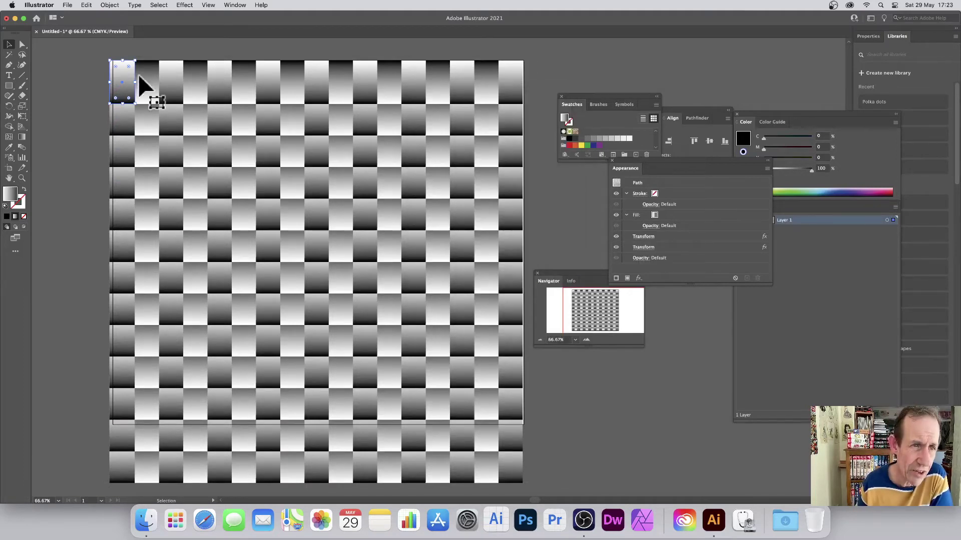
pyautogui.moveTo(135, 103); pyautogui.dragTo(159, 103)
pyautogui.press('super+z')
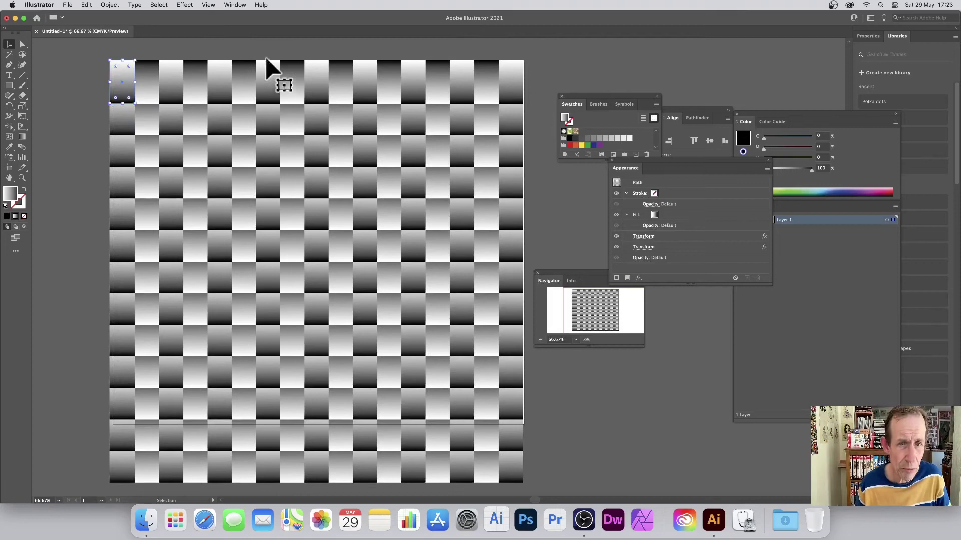
pyautogui.click(84, 43)
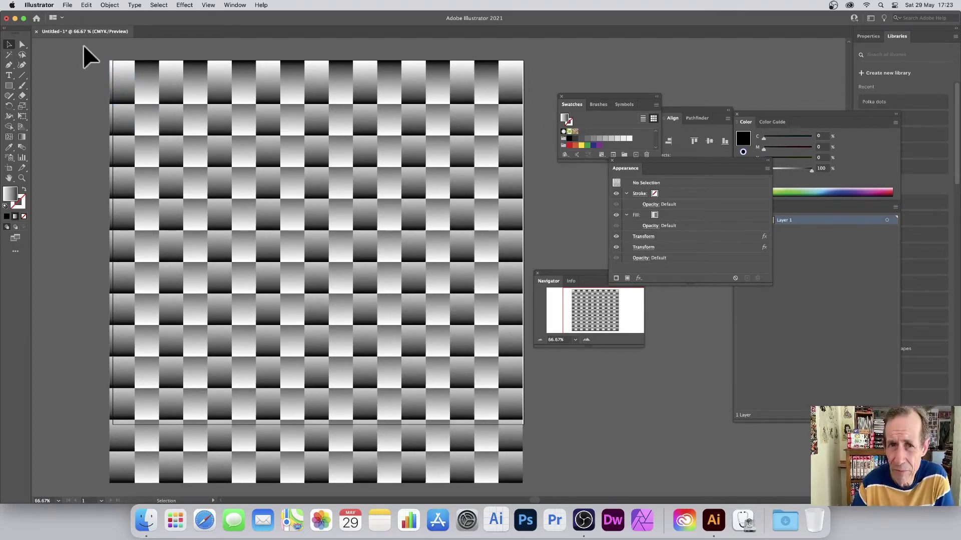
pyautogui.moveTo(94, 44); pyautogui.dragTo(521, 476)
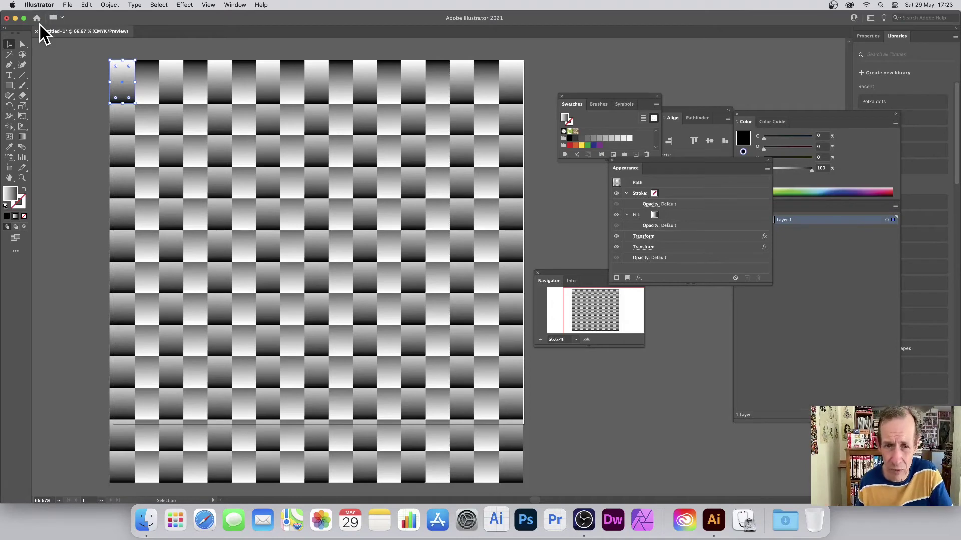
# Step: Expand the checkerboard's appearance into separate tiles and scale it down inside the artboard
pyautogui.click(110, 5)
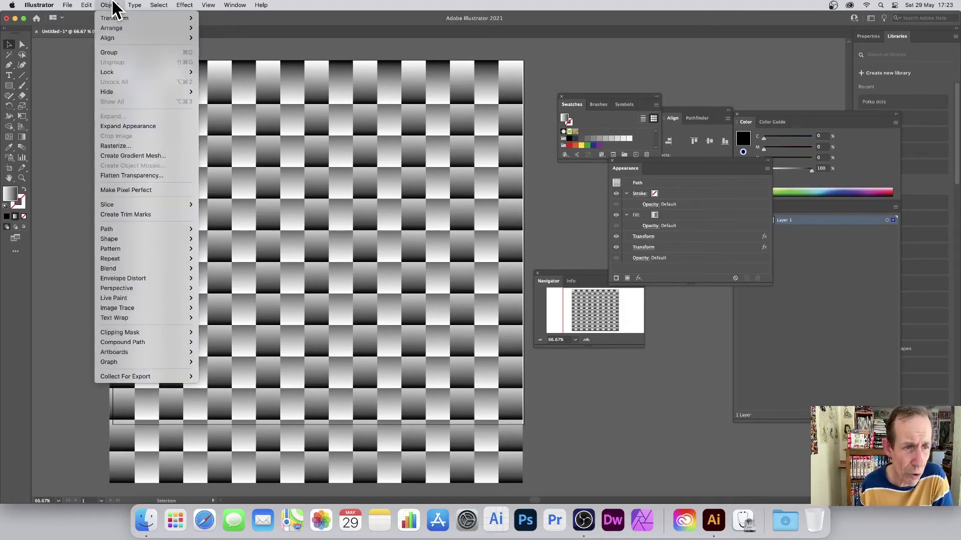
pyautogui.click(135, 126)
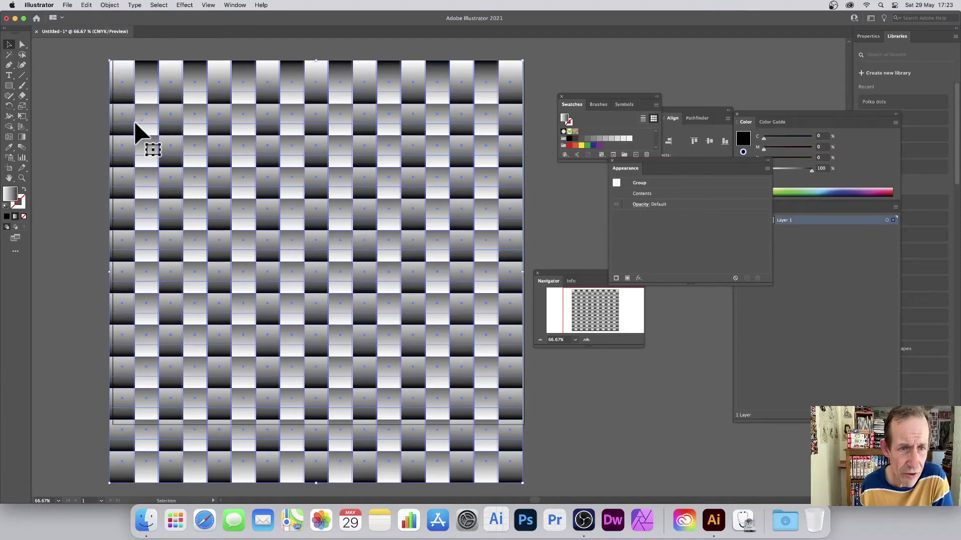
pyautogui.moveTo(110, 61); pyautogui.dragTo(182, 123)
pyautogui.moveTo(284, 240); pyautogui.dragTo(240, 174)
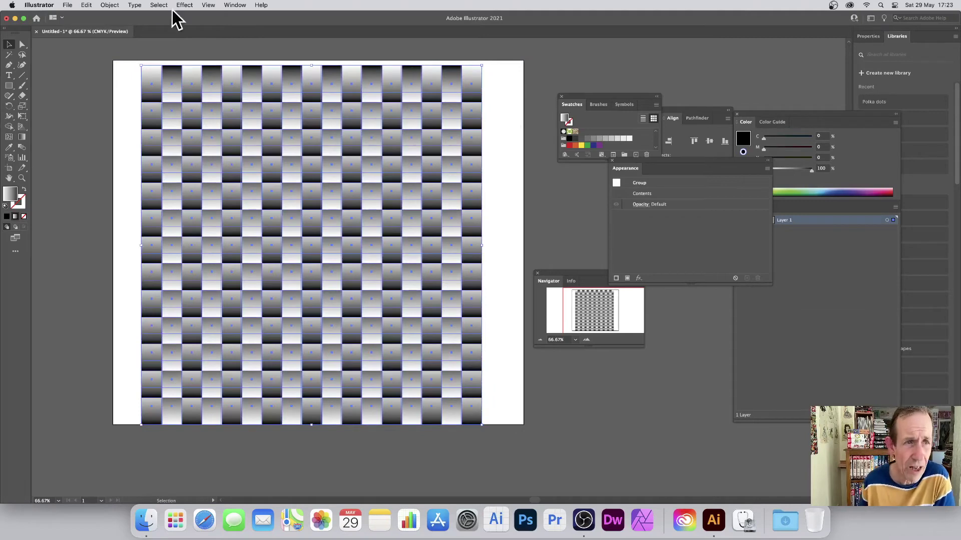
pyautogui.click(109, 5)
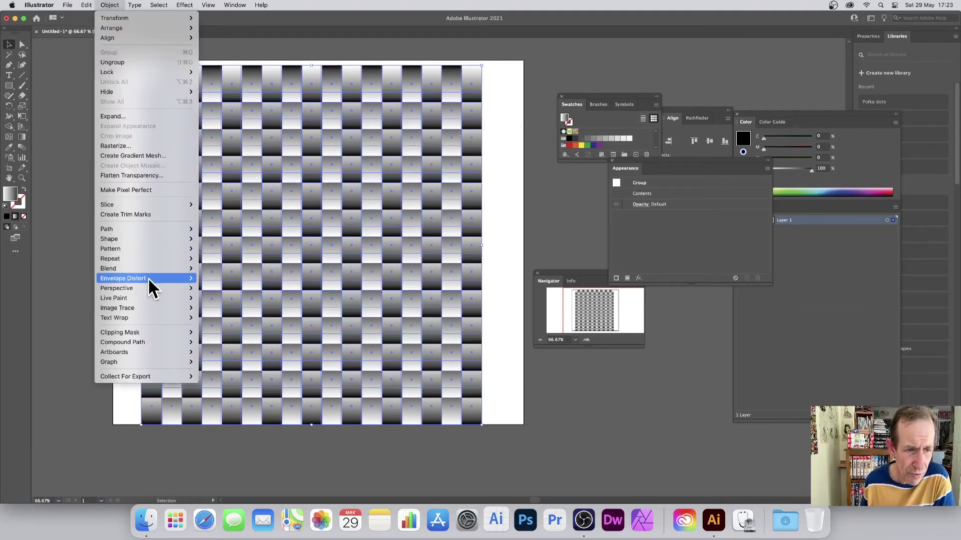
pyautogui.moveTo(148, 278)
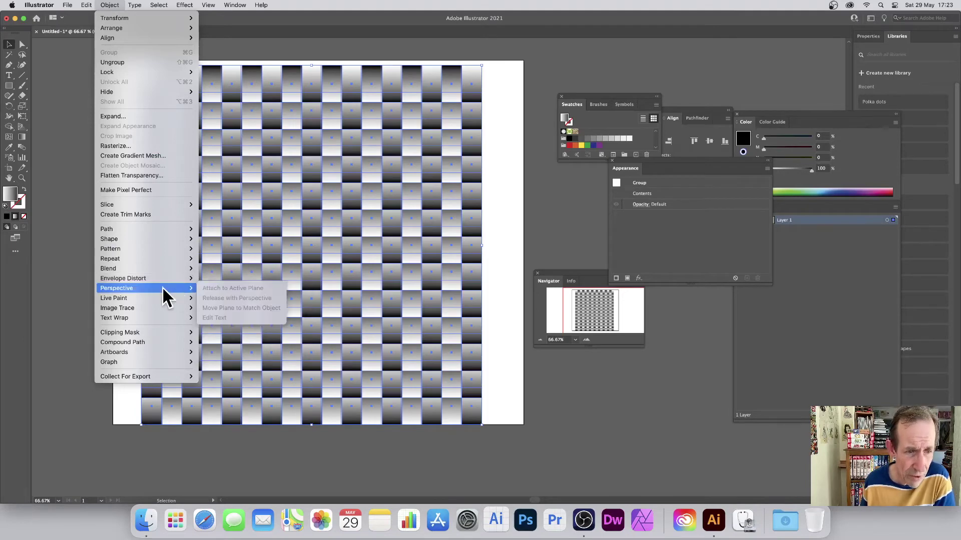
# Step: Draw a circle over the checkerboard with the Ellipse tool
pyautogui.click(10, 86)
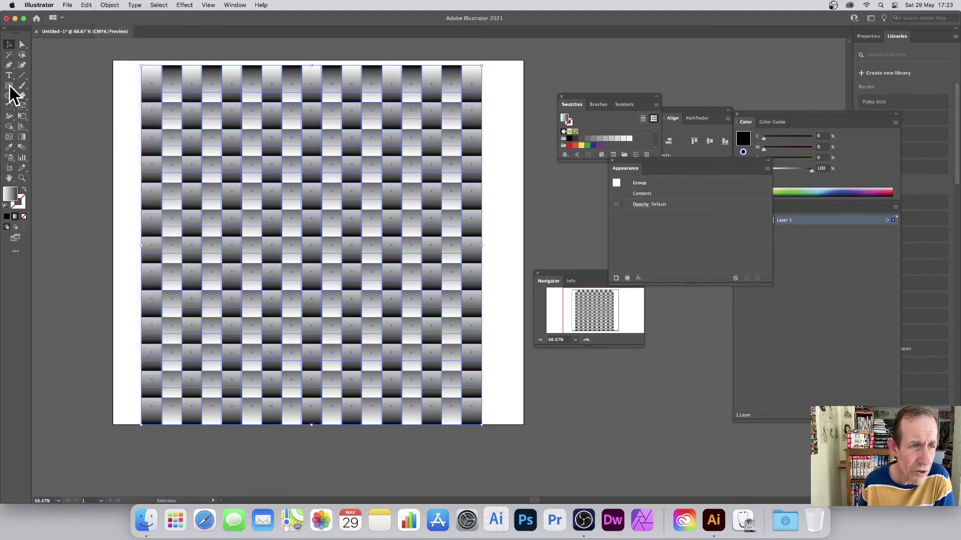
pyautogui.moveTo(10, 87); pyautogui.dragTo(10, 90)
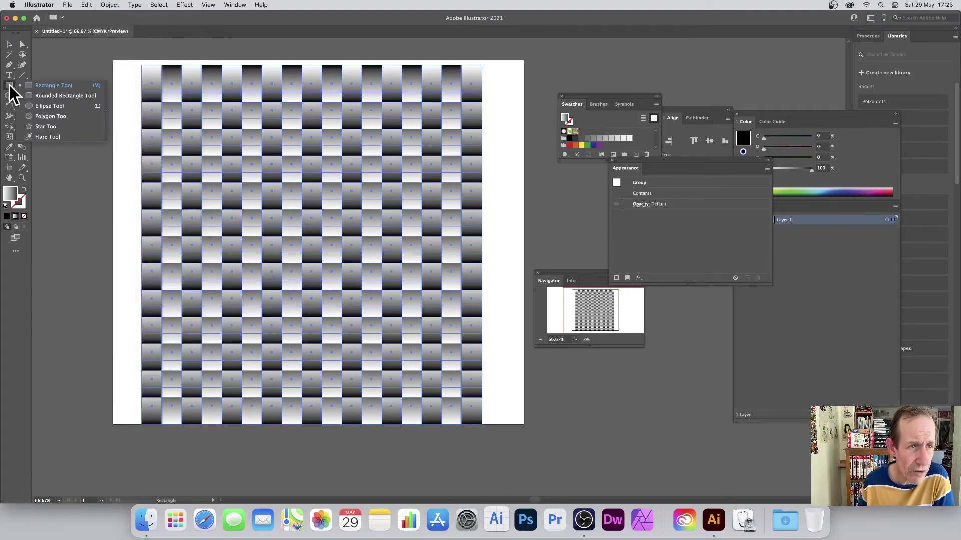
pyautogui.click(49, 106)
pyautogui.moveTo(189, 85); pyautogui.dragTo(455, 370)
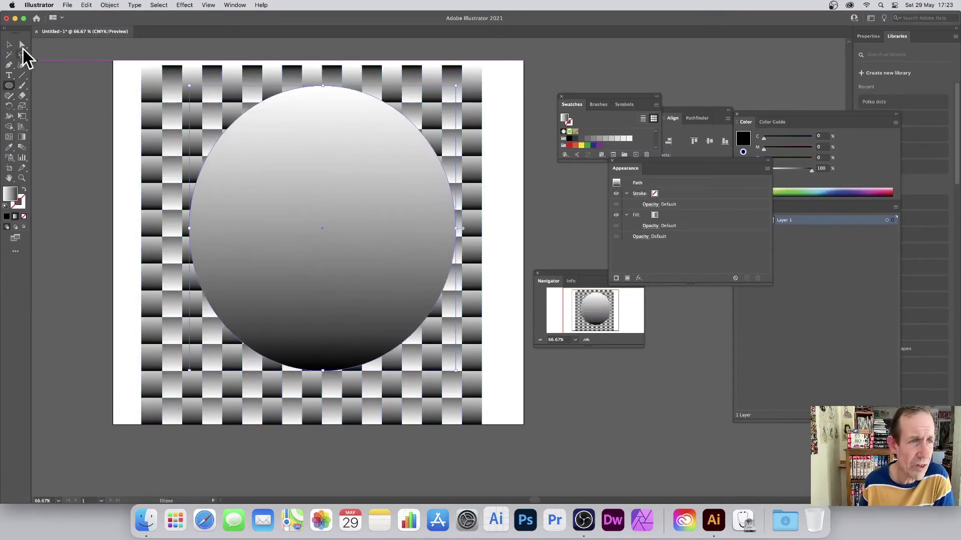
# Step: Select all and wrap the checkerboard into the circle with Envelope Distort > Make with Top Object
pyautogui.click(9, 44)
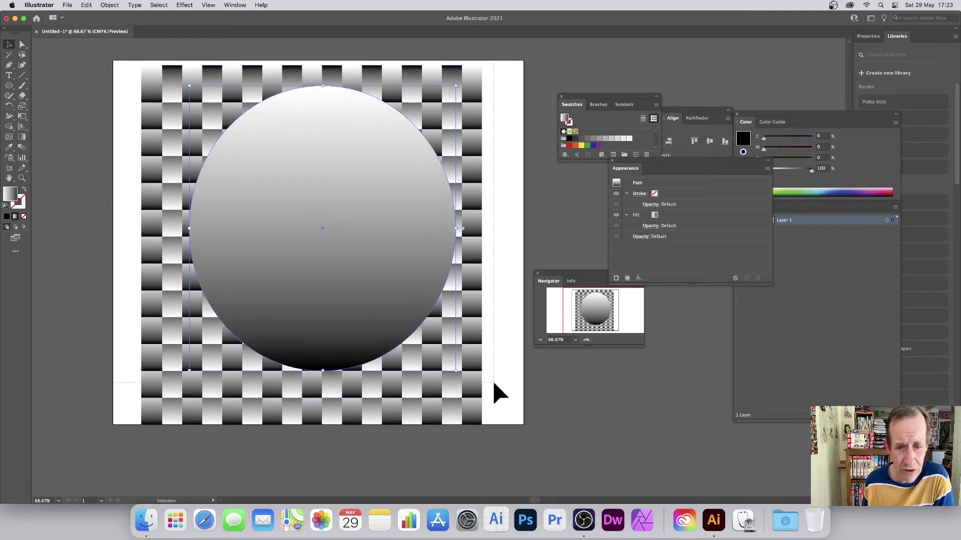
pyautogui.press('super+a')
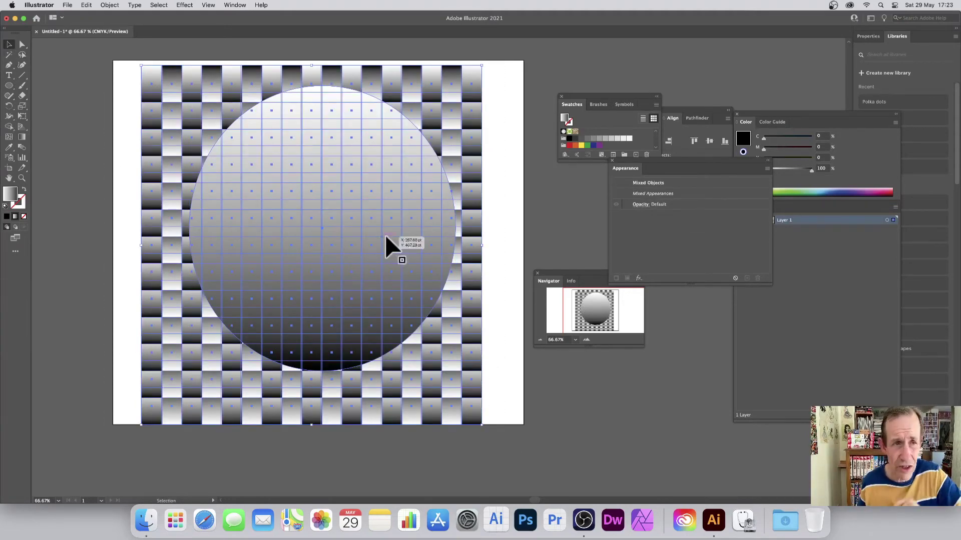
pyautogui.click(112, 5)
pyautogui.moveTo(144, 280)
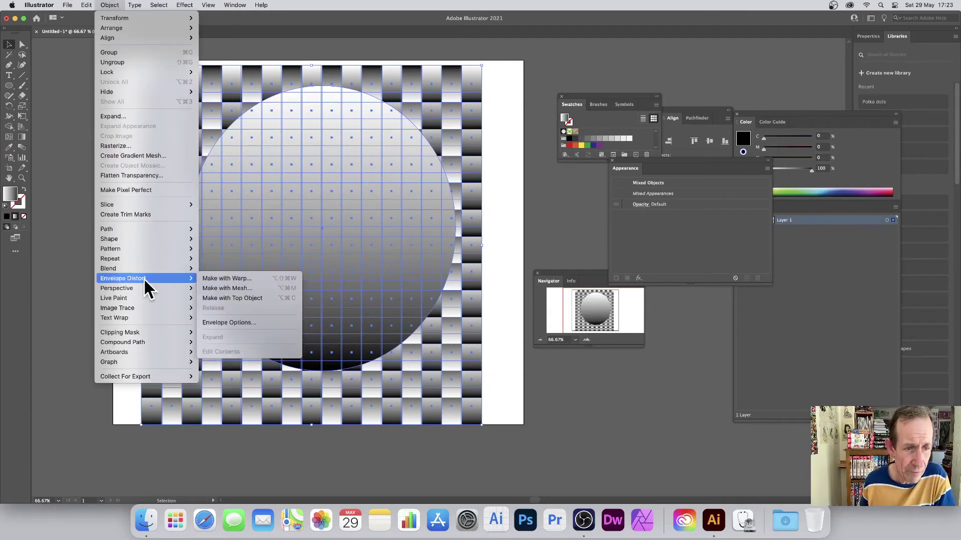
pyautogui.click(223, 296)
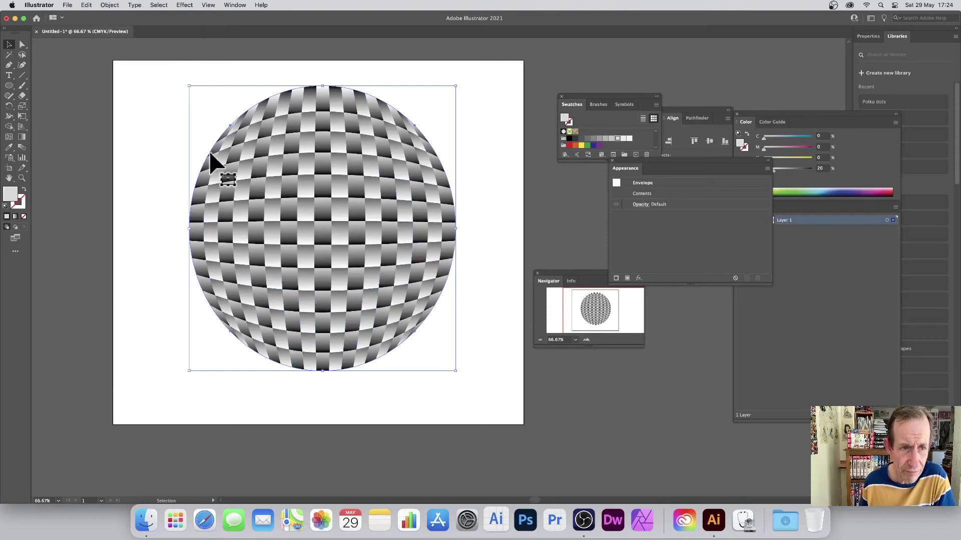
# Step: Resize and reposition the sphere so it fits inside the artboard
pyautogui.moveTo(192, 89); pyautogui.dragTo(140, 61)
pyautogui.moveTo(329, 198); pyautogui.dragTo(310, 193)
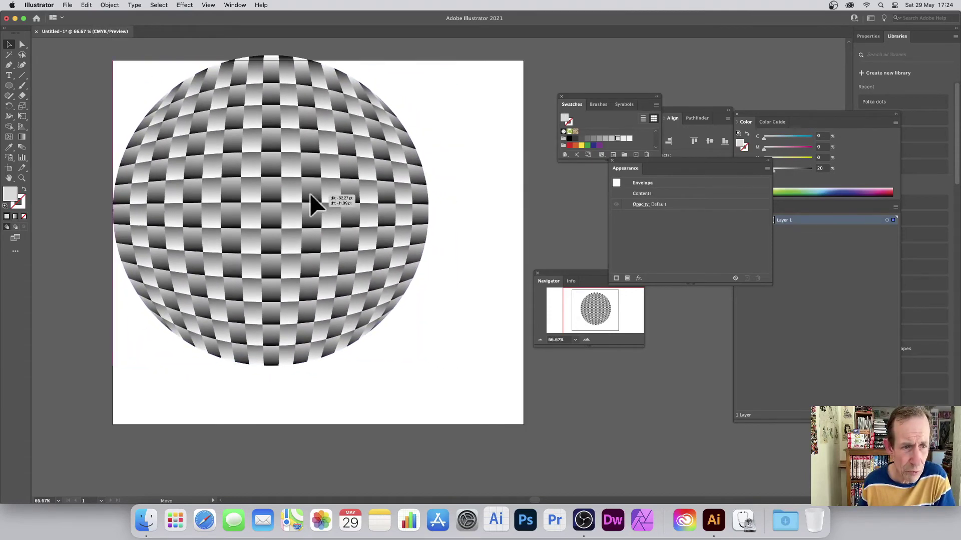
pyautogui.moveTo(430, 369); pyautogui.dragTo(495, 443)
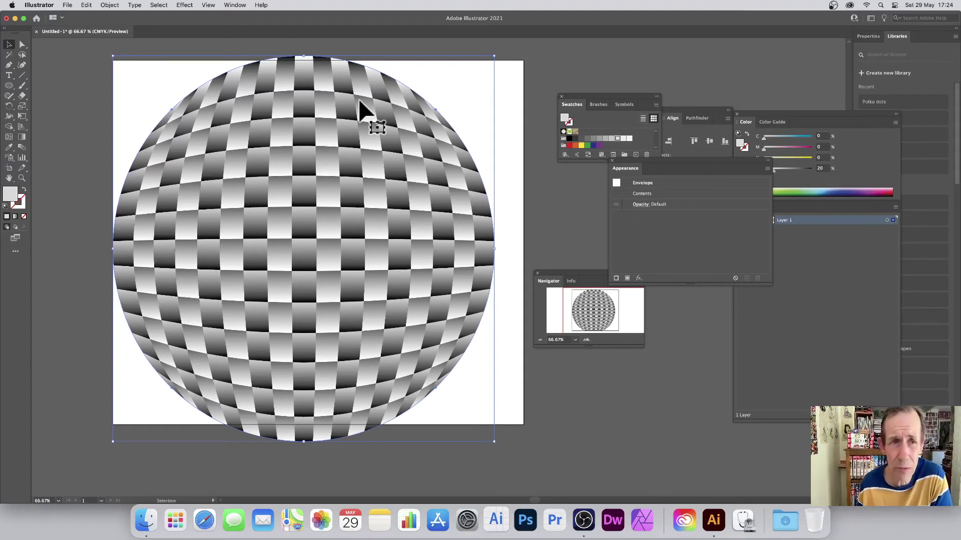
pyautogui.moveTo(114, 57); pyautogui.dragTo(199, 155)
# Step: Move the sphere up and left and bring up the Symbols panel
pyautogui.moveTo(261, 159); pyautogui.dragTo(195, 131)
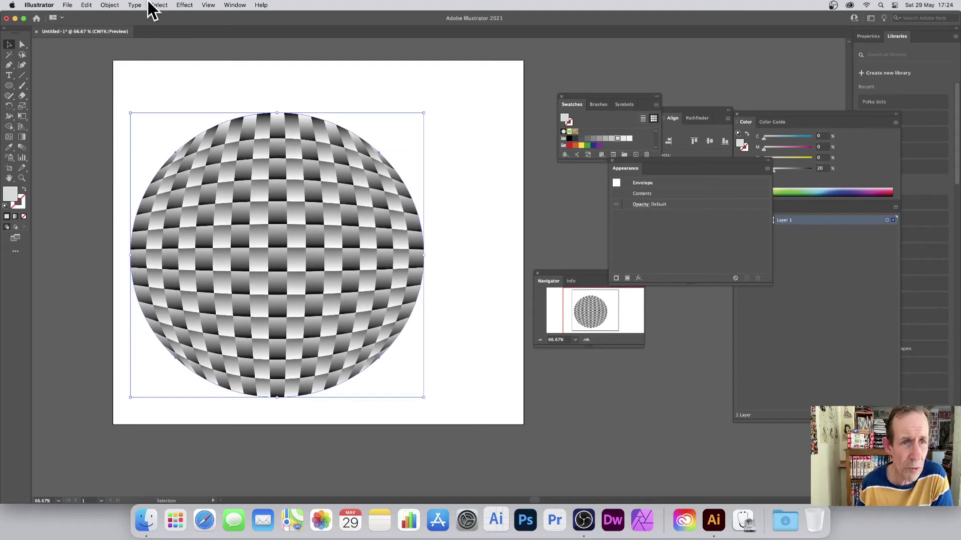
pyautogui.click(626, 106)
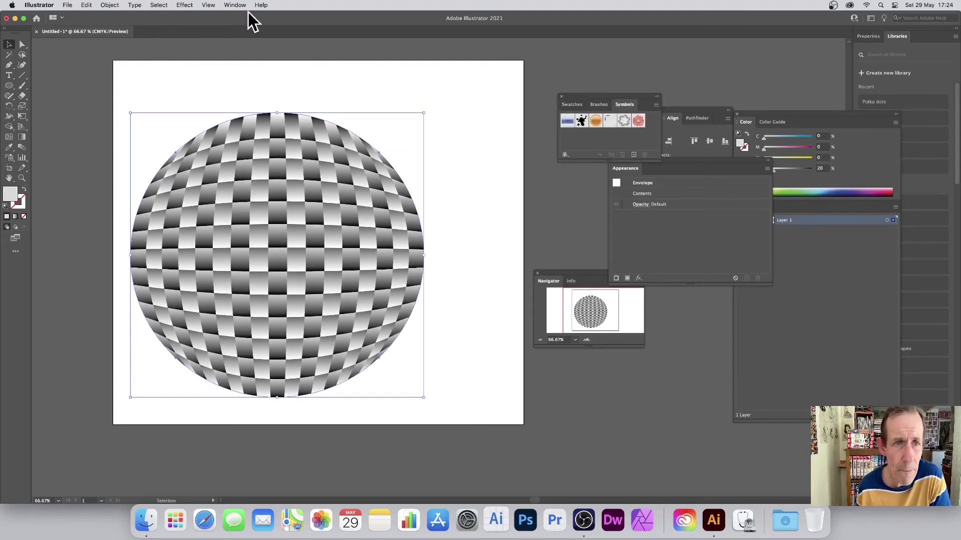
pyautogui.click(235, 5)
pyautogui.scroll(-3, 246, 401)
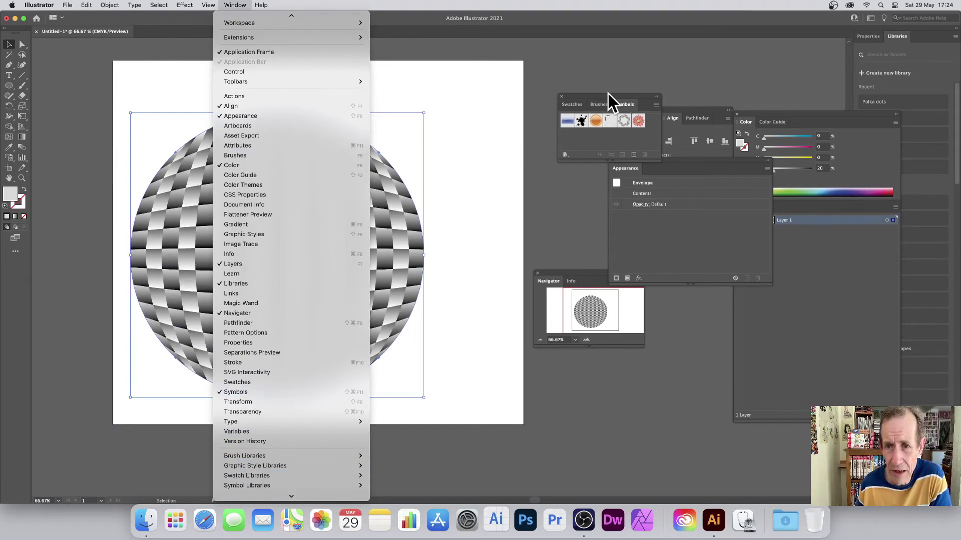
pyautogui.click(515, 136)
# Step: Drag the sphere into Symbols, accepting default options and expanding the envelope
pyautogui.moveTo(380, 211); pyautogui.dragTo(590, 139)
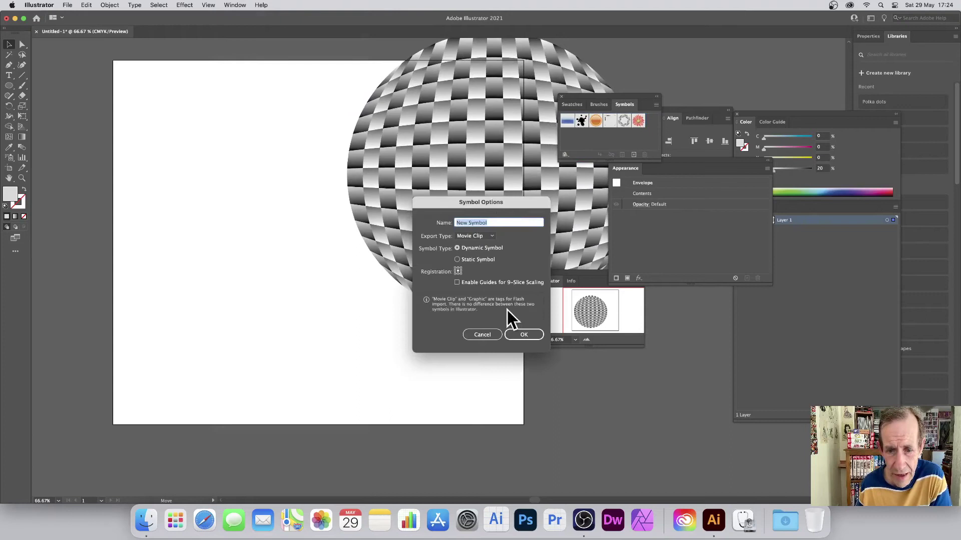
pyautogui.click(529, 331)
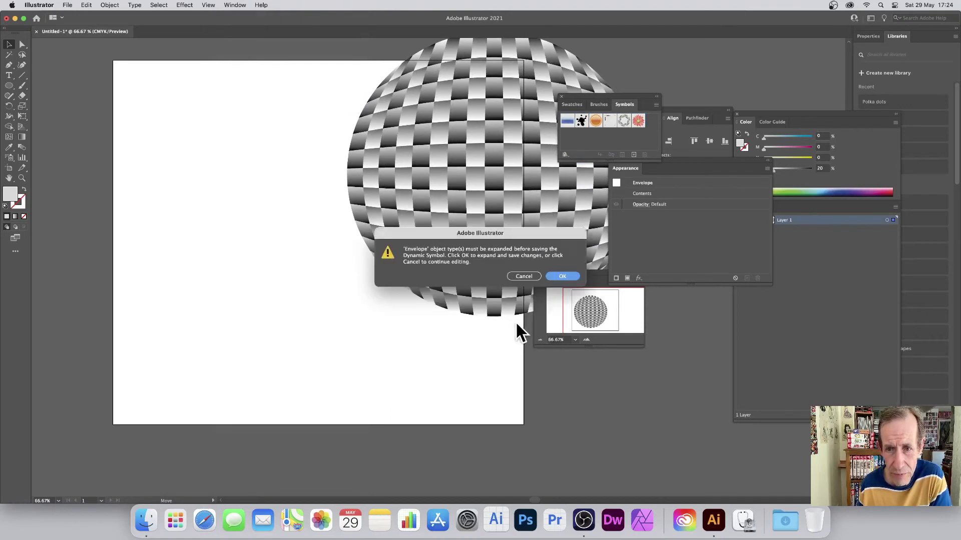
pyautogui.click(563, 276)
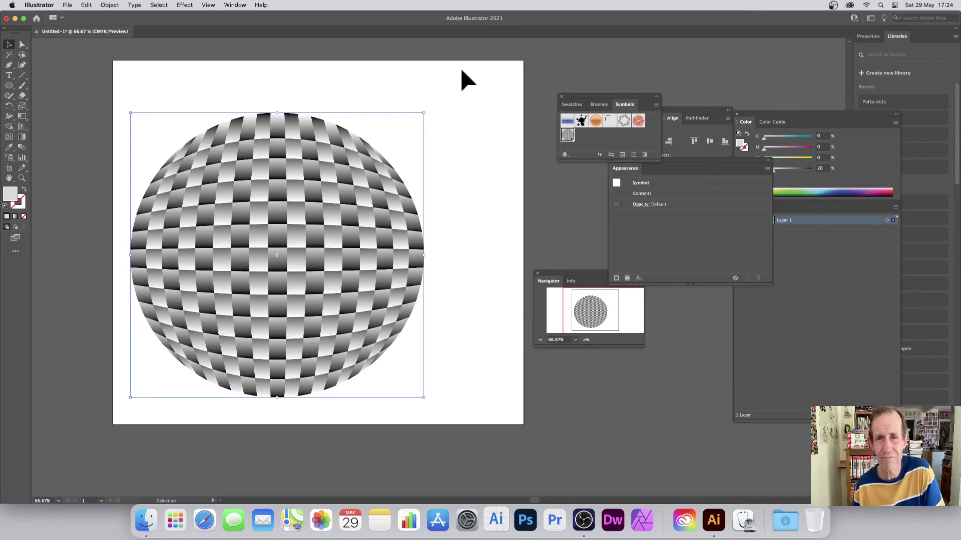
# Step: Move the sphere symbol aside, spray instances across the artboard, and enlarge some near the centre
pyautogui.moveTo(311, 208); pyautogui.dragTo(661, 439)
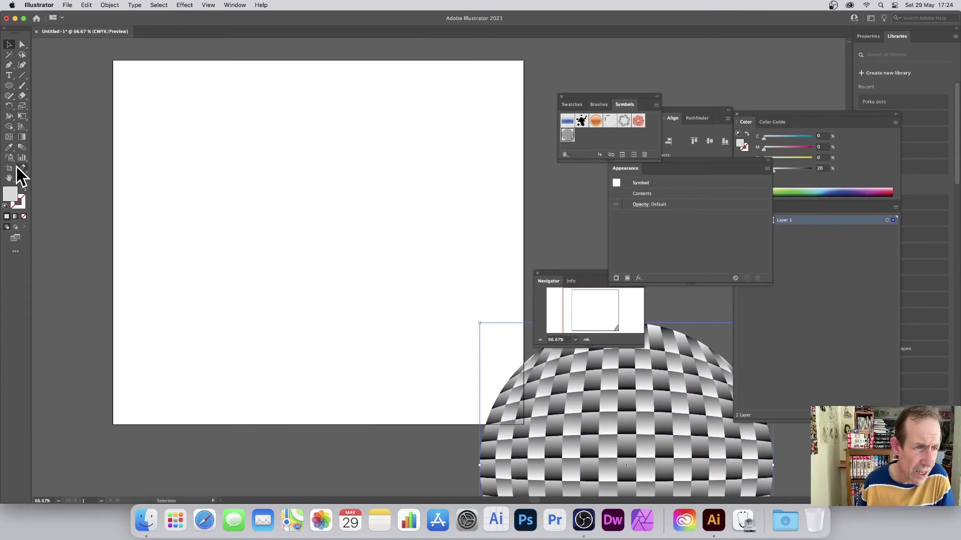
pyautogui.moveTo(15, 161); pyautogui.dragTo(70, 161)
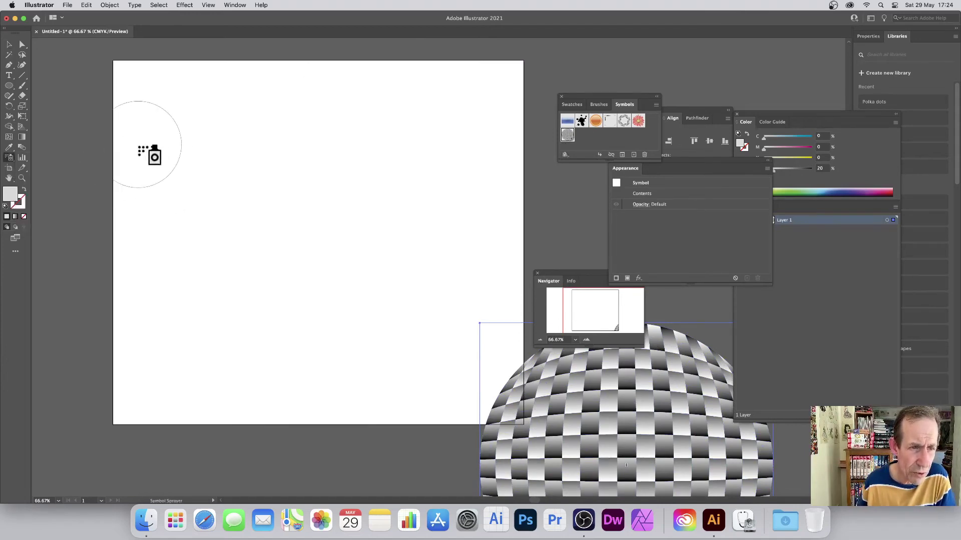
pyautogui.moveTo(143, 150)
pyautogui.mouseDown()
pyautogui.moveTo(183, 159)
pyautogui.moveTo(282, 209)
pyautogui.moveTo(353, 143)
pyautogui.moveTo(379, 100)
pyautogui.moveTo(343, 175)
pyautogui.moveTo(358, 226)
pyautogui.moveTo(206, 308)
pyautogui.moveTo(380, 261)
pyautogui.moveTo(438, 299)
pyautogui.moveTo(385, 309)
pyautogui.moveTo(363, 351)
pyautogui.moveTo(335, 356)
pyautogui.moveTo(265, 289)
pyautogui.moveTo(300, 268)
pyautogui.mouseUp()
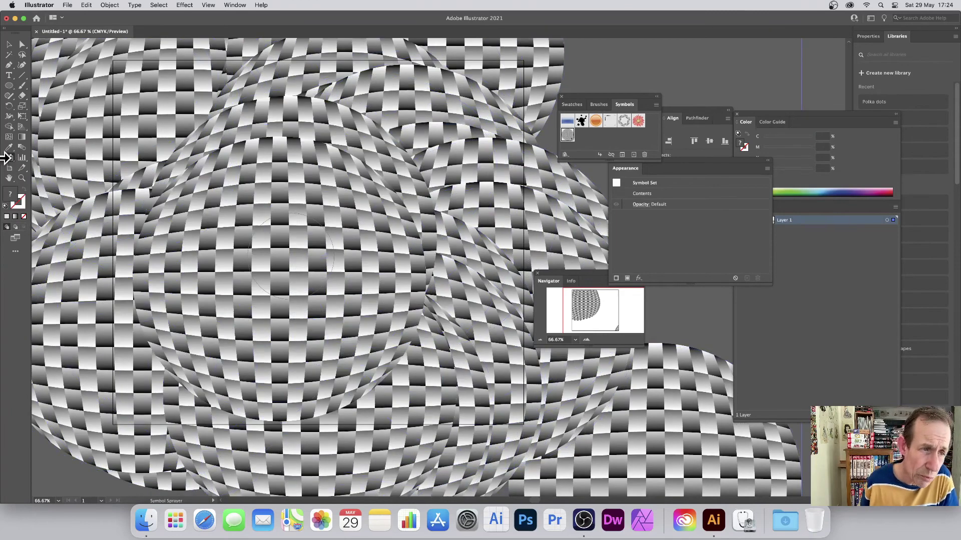
pyautogui.moveTo(13, 165); pyautogui.dragTo(67, 189)
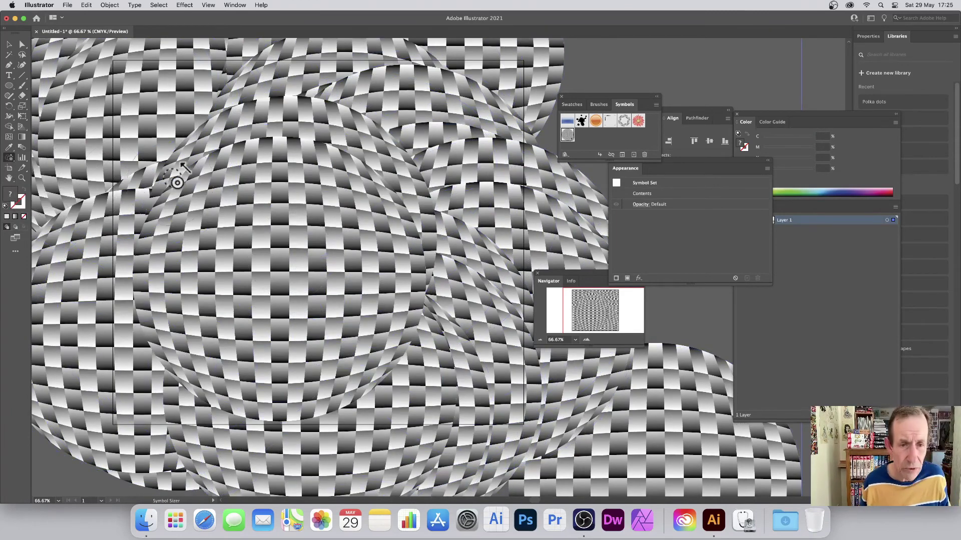
pyautogui.moveTo(280, 195)
pyautogui.mouseDown()
pyautogui.moveTo(231, 182)
pyautogui.moveTo(213, 170)
pyautogui.moveTo(347, 179)
pyautogui.moveTo(326, 194)
pyautogui.moveTo(240, 134)
pyautogui.mouseUp()
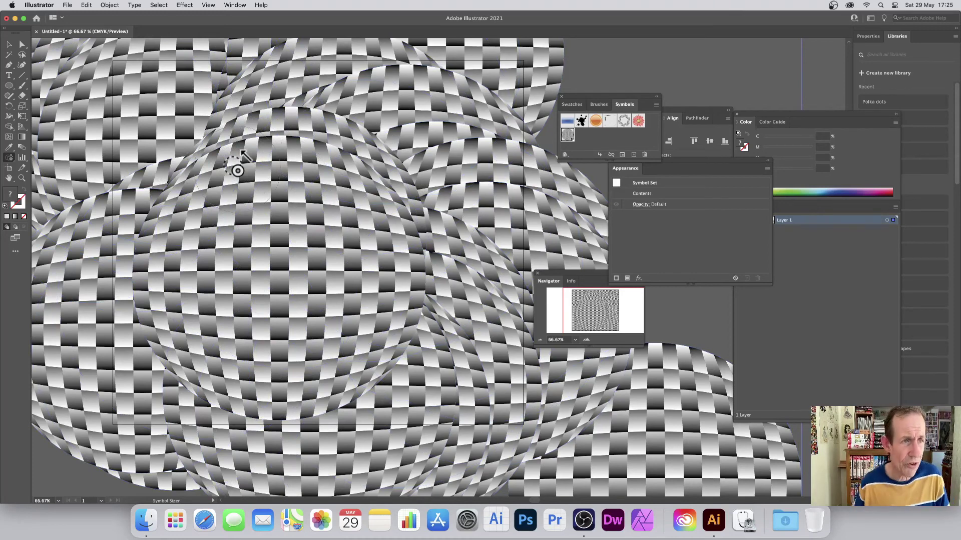
pyautogui.click(9, 44)
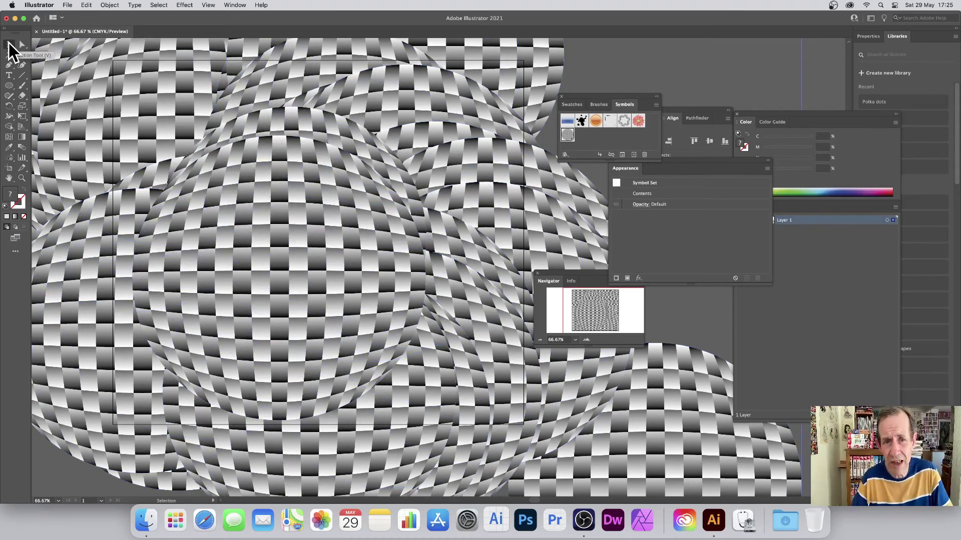
# Step: Undo the spray, then place one sphere symbol instance, shrink it, and move it left
pyautogui.click(175, 163)
pyautogui.press('super+z')
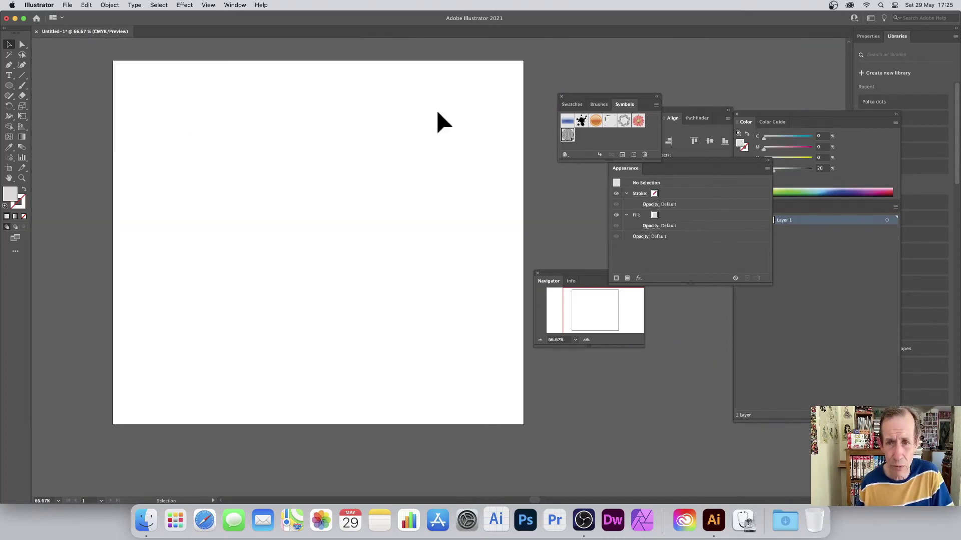
pyautogui.moveTo(566, 136); pyautogui.dragTo(298, 183)
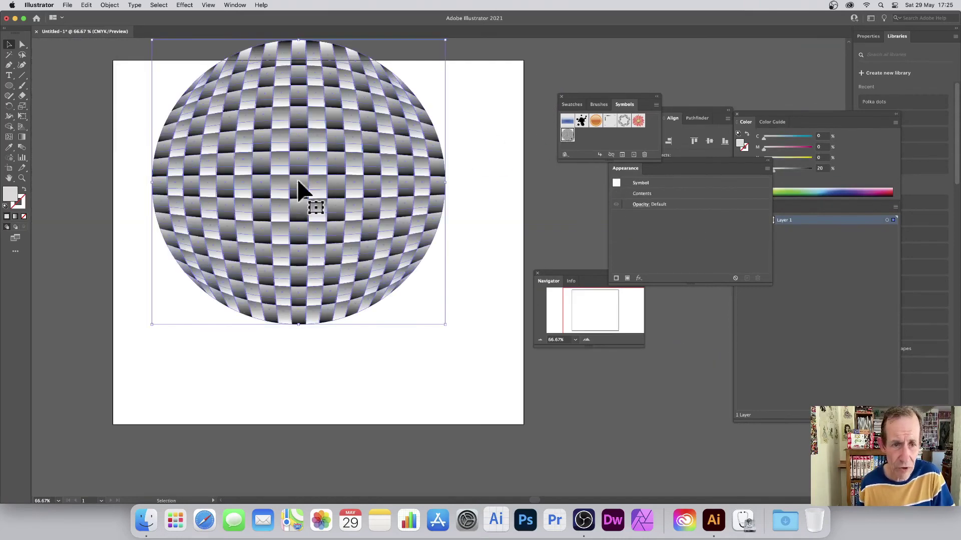
pyautogui.moveTo(152, 40); pyautogui.dragTo(269, 154)
pyautogui.moveTo(332, 216); pyautogui.dragTo(261, 194)
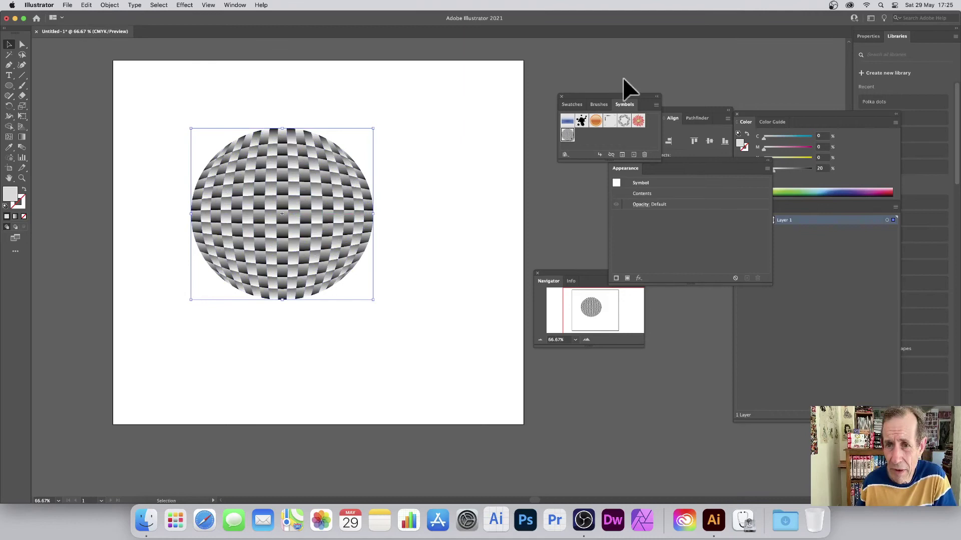
# Step: Add a new red-orange fill (M 79.61, Y 88.63) to the sphere symbol
pyautogui.moveTo(631, 99); pyautogui.dragTo(575, 53)
pyautogui.moveTo(628, 161); pyautogui.dragTo(389, 147)
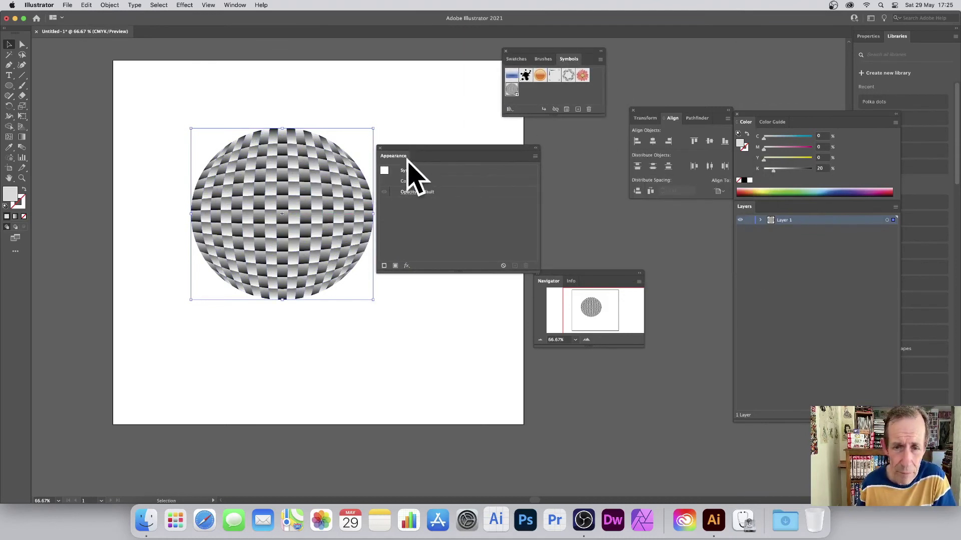
pyautogui.click(534, 156)
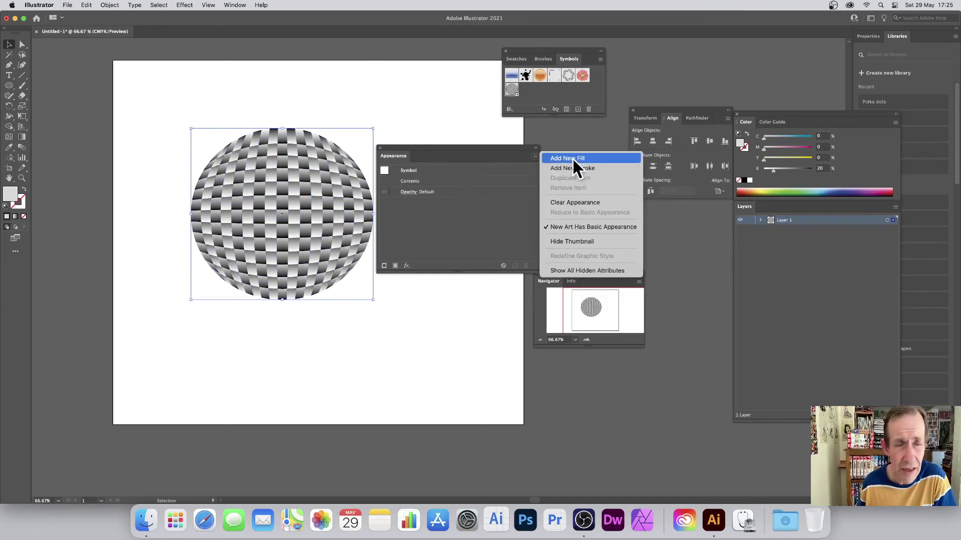
pyautogui.click(572, 157)
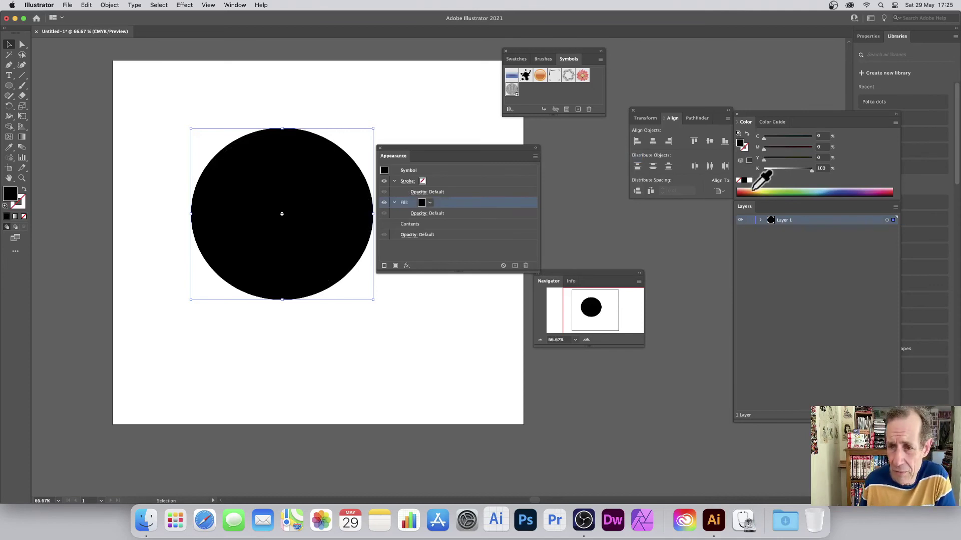
pyautogui.moveTo(749, 192); pyautogui.dragTo(741, 192)
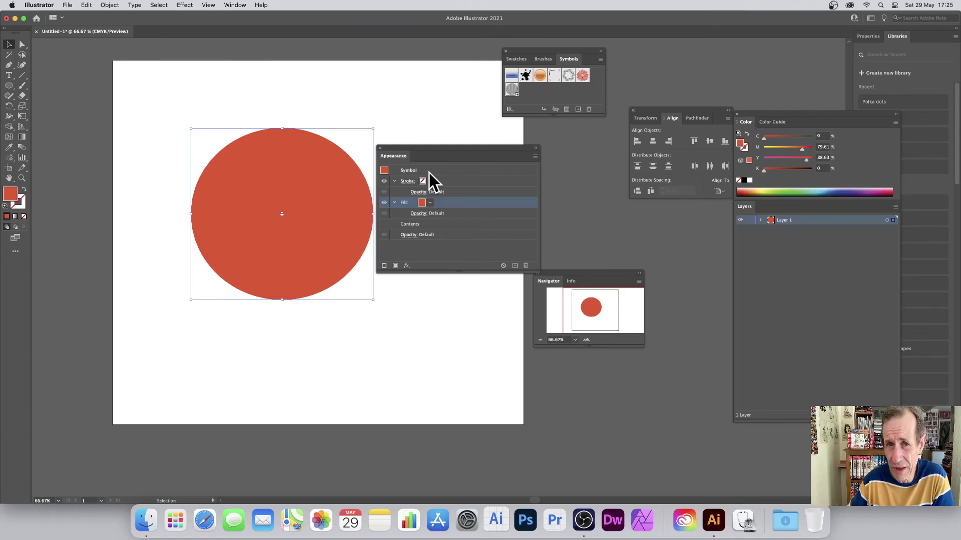
# Step: In the red fill's opacity settings, try the Darken, Multiply and Difference blend modes
pyautogui.click(418, 214)
pyautogui.click(357, 231)
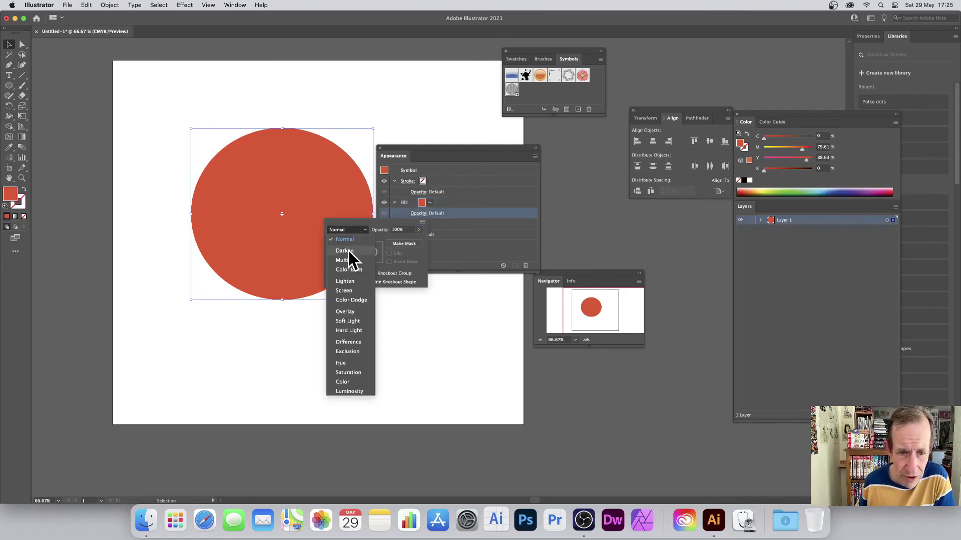
pyautogui.click(348, 251)
pyautogui.click(349, 231)
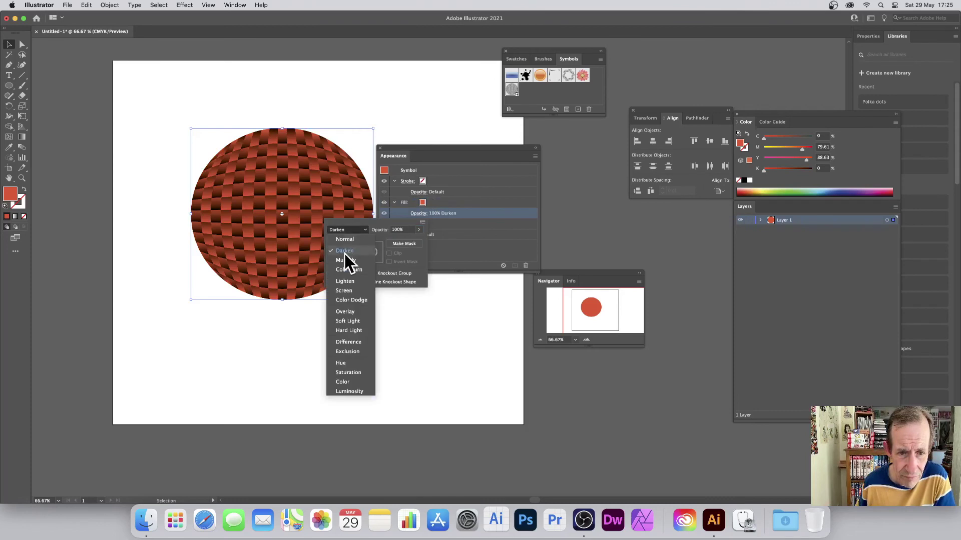
pyautogui.click(347, 260)
pyautogui.click(344, 229)
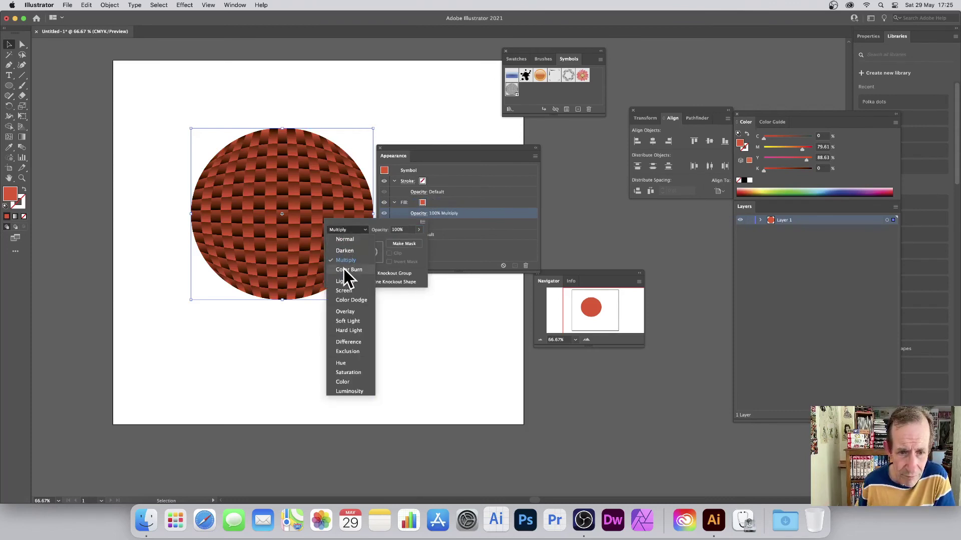
pyautogui.click(351, 342)
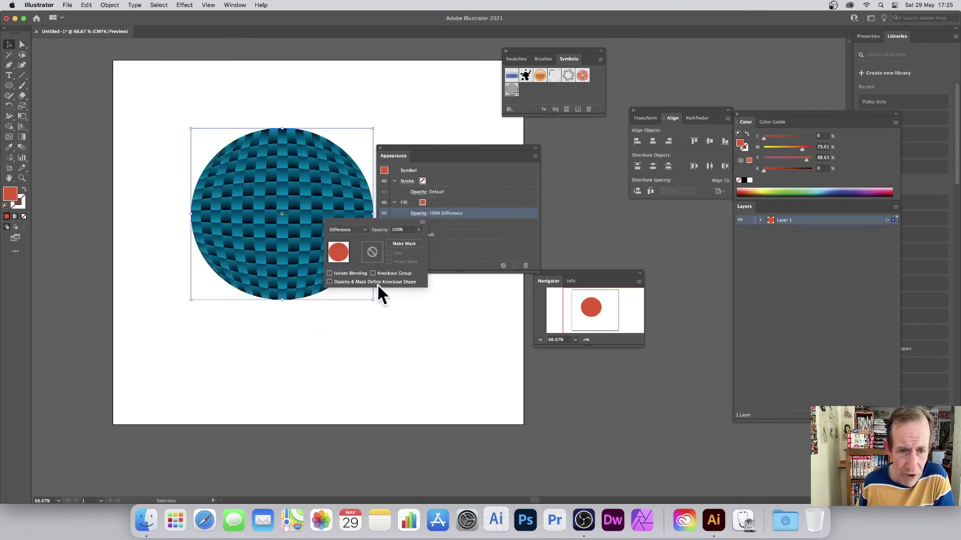
# Step: Try Lighten and Overlay, then settle on Darken for the fill's blend mode
pyautogui.click(354, 230)
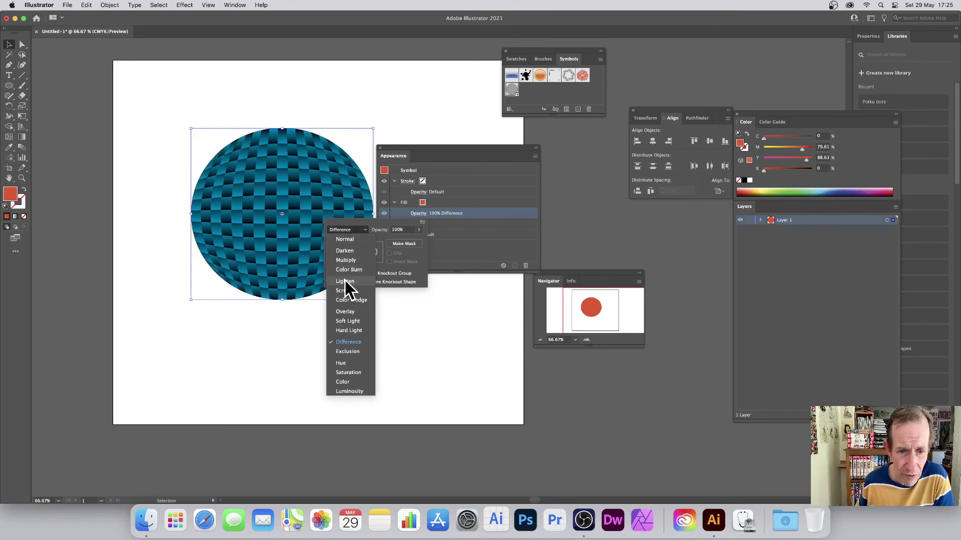
pyautogui.click(344, 281)
pyautogui.click(350, 232)
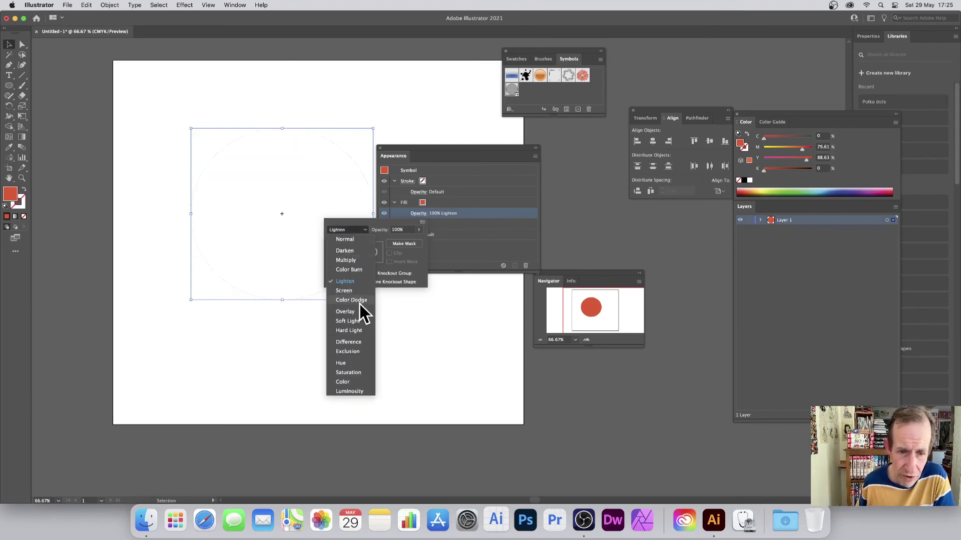
pyautogui.click(344, 311)
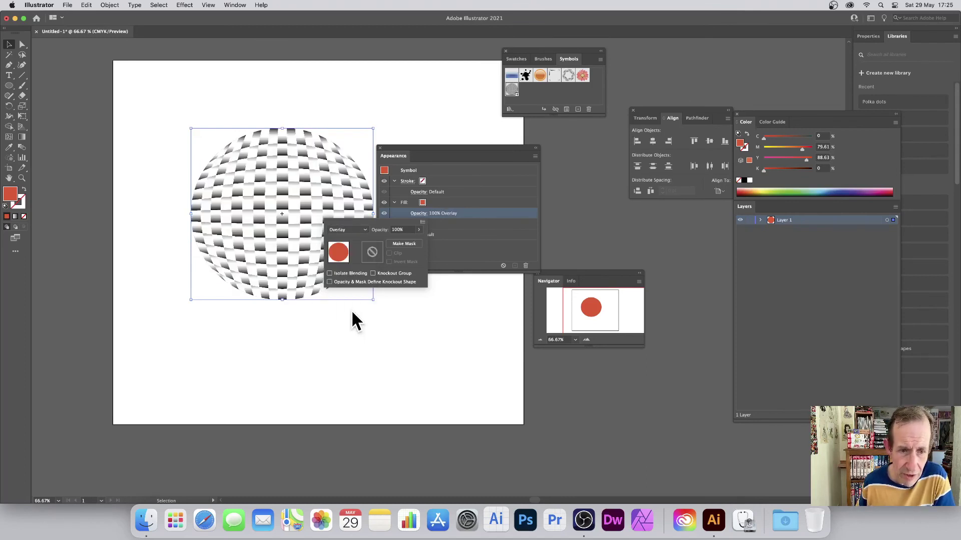
pyautogui.click(349, 230)
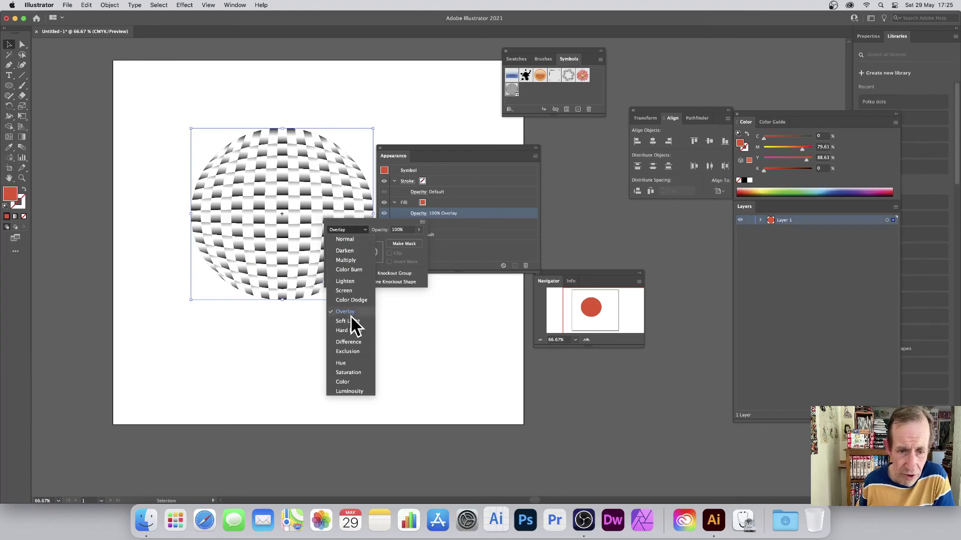
pyautogui.click(347, 250)
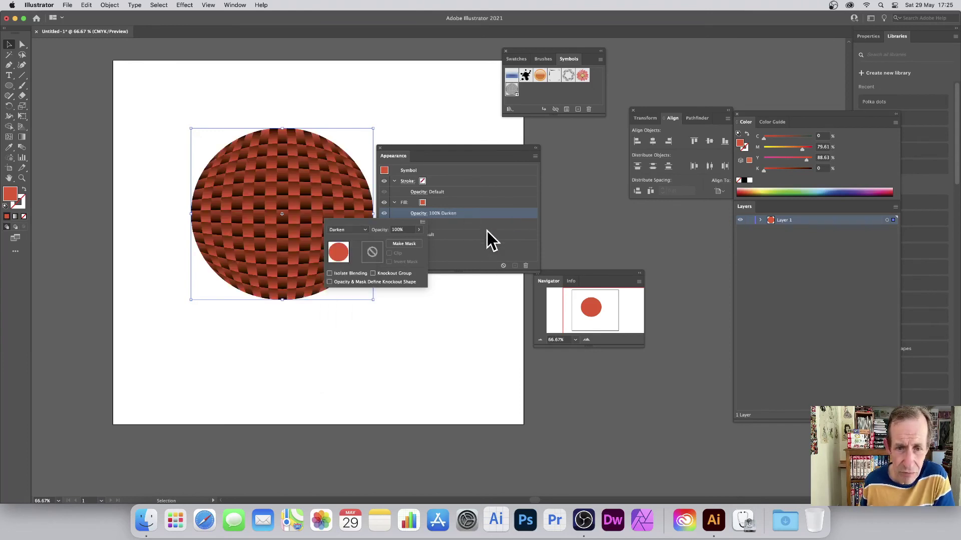
pyautogui.click(441, 148)
# Step: Scale the red-tinted woven sphere up and reposition it toward the artboard's upper left
pyautogui.moveTo(278, 174); pyautogui.dragTo(236, 129)
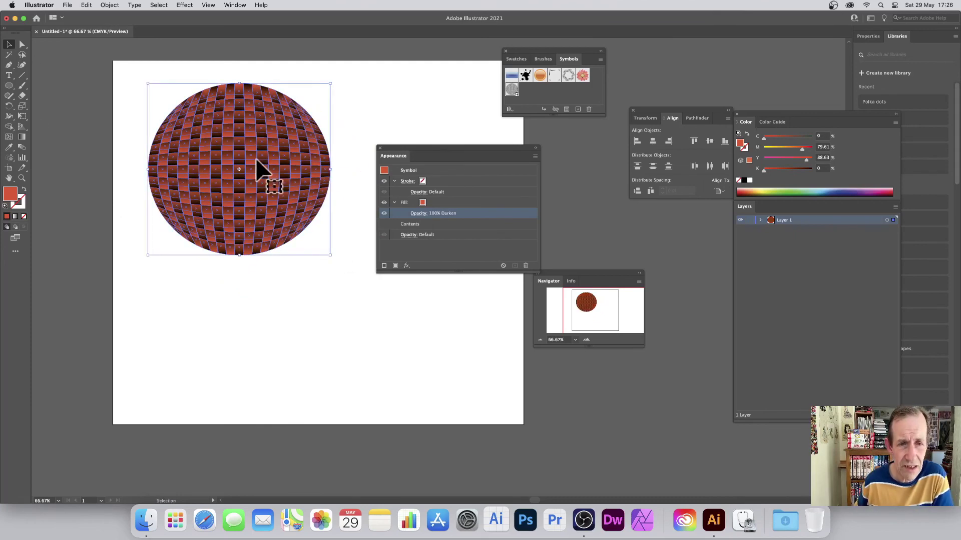
pyautogui.moveTo(258, 168); pyautogui.dragTo(270, 183)
pyautogui.moveTo(340, 268); pyautogui.dragTo(456, 416)
pyautogui.moveTo(308, 292); pyautogui.dragTo(271, 257)
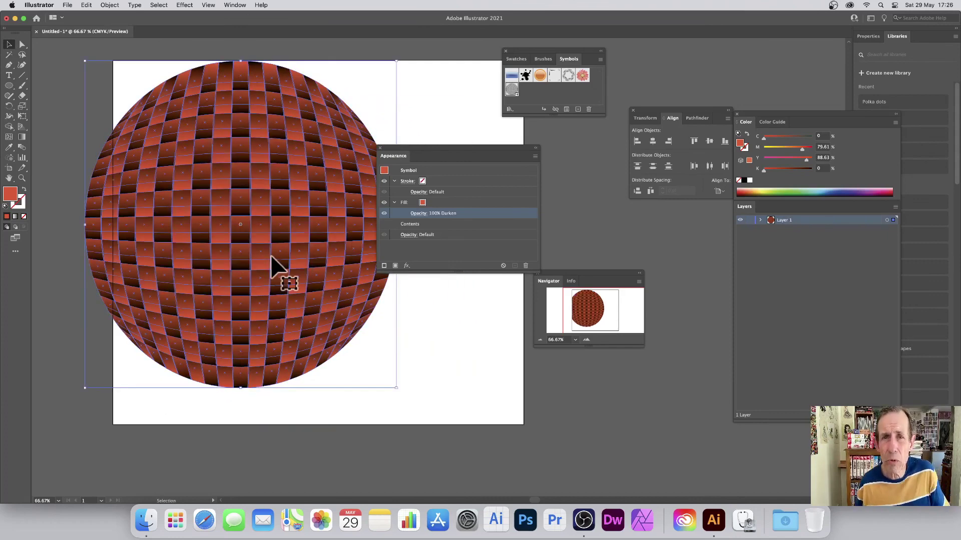